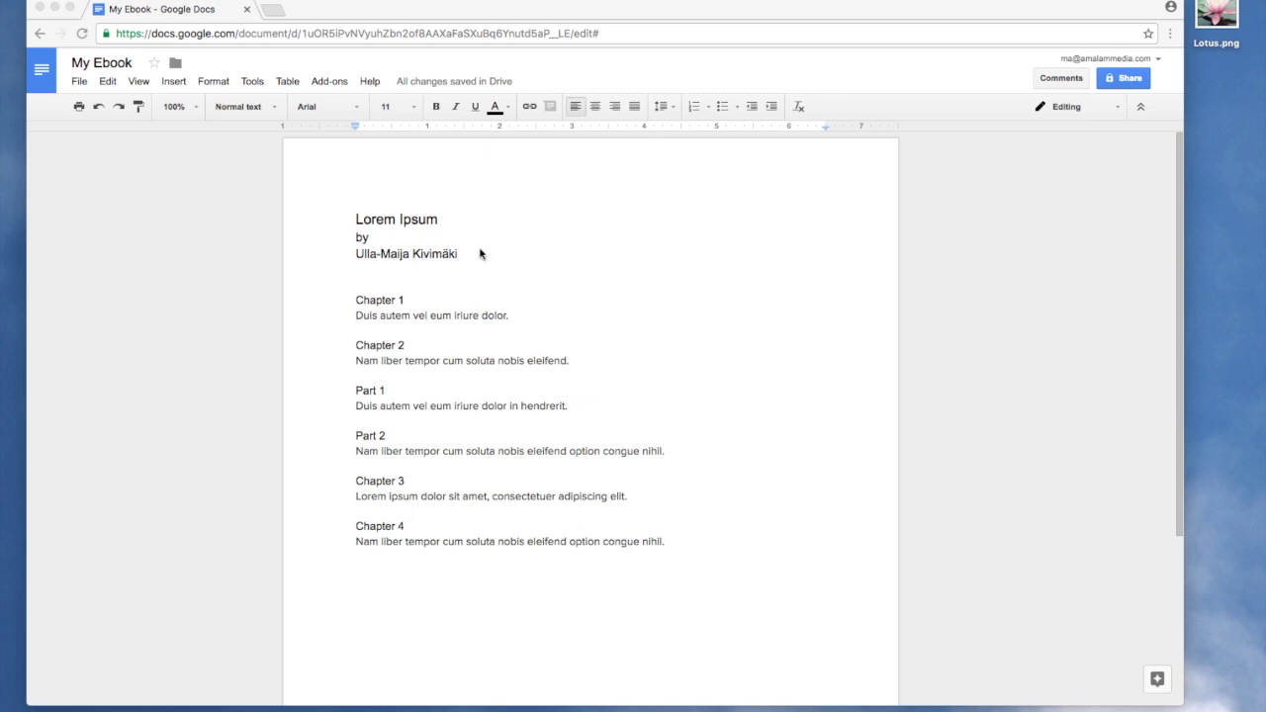
# Indent the Part 1 and Part 2 sections, including their body text, by one level
pyautogui.click(351, 395)
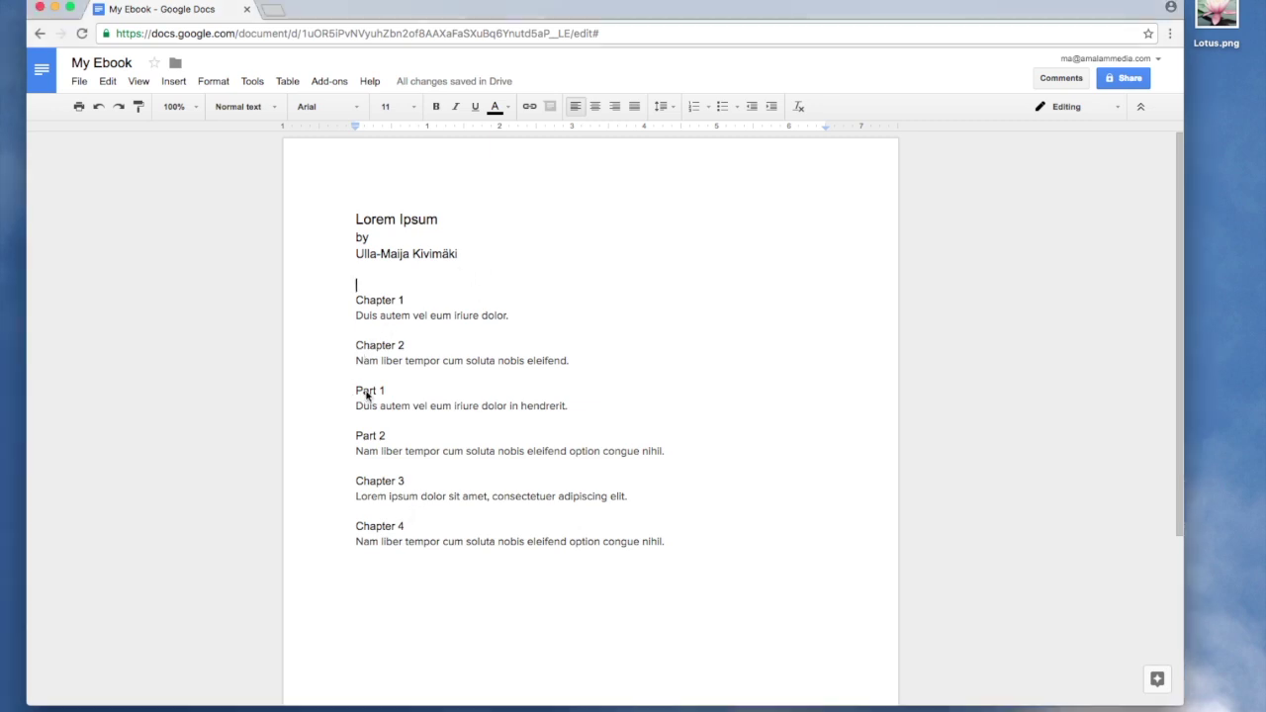
pyautogui.moveTo(355, 391); pyautogui.dragTo(681, 452)
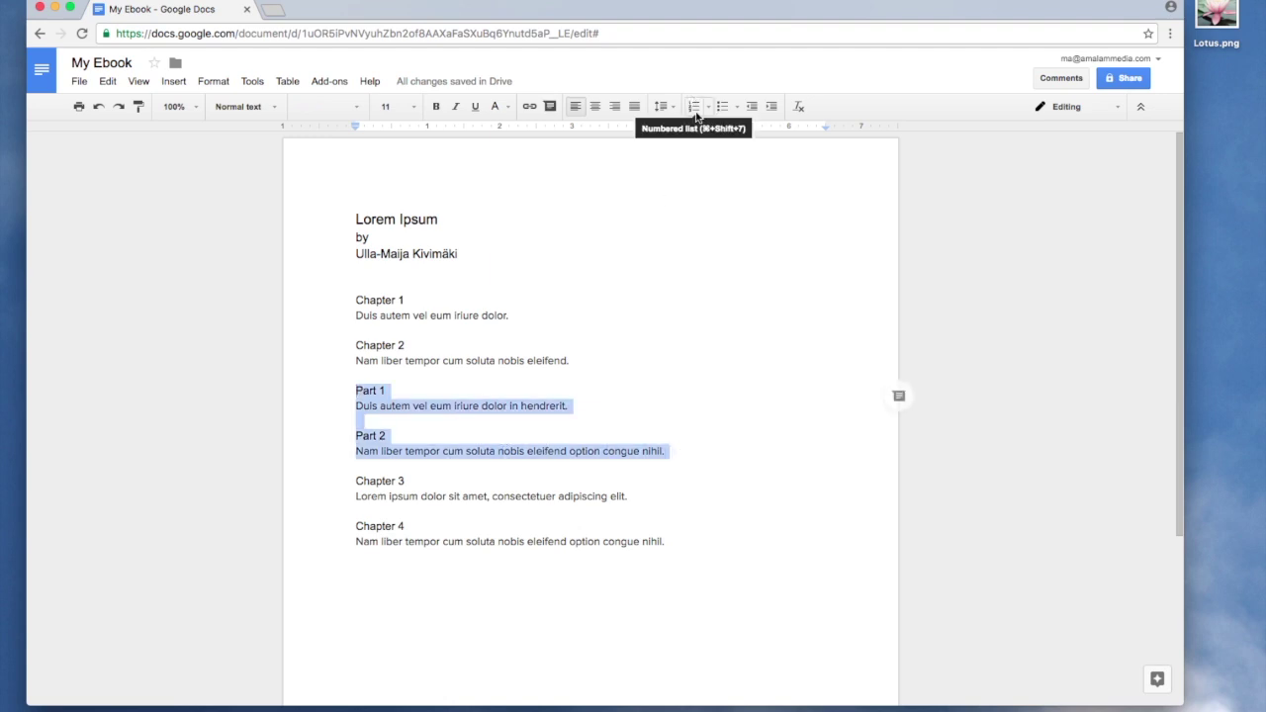
pyautogui.click(771, 107)
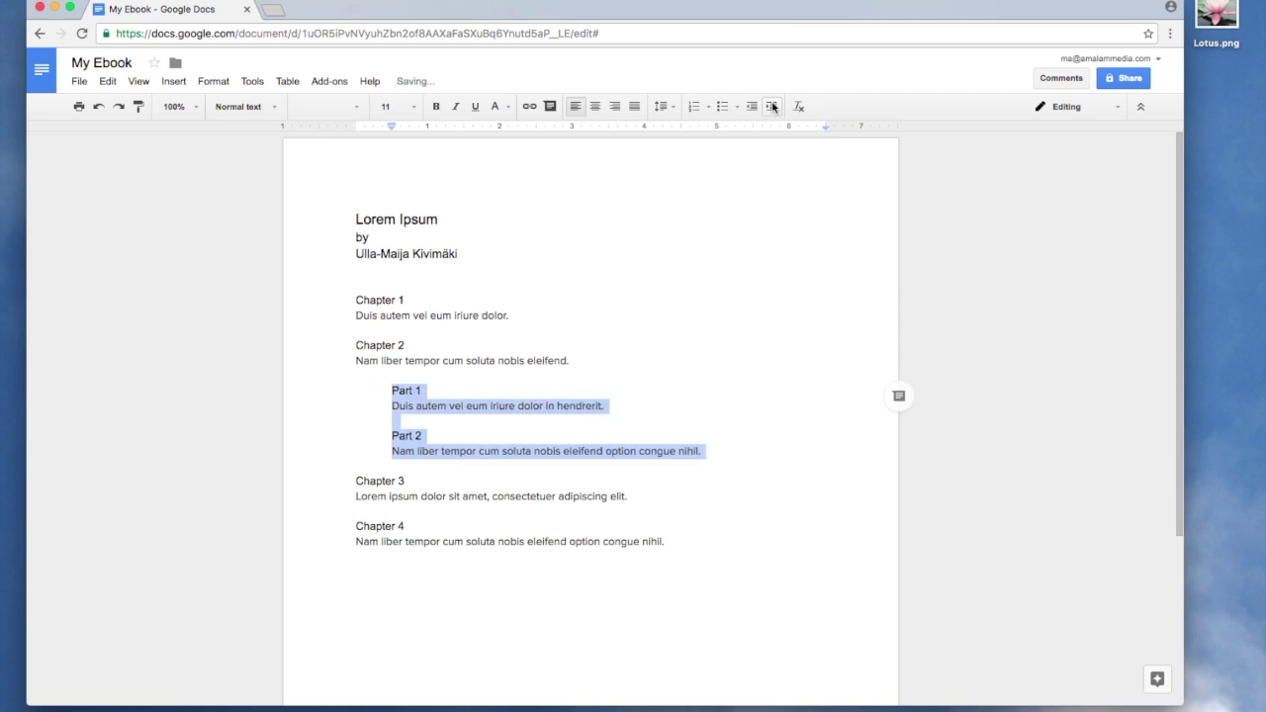
# Apply the Title style to "Lorem Ipsum" and the Subtitle style to the author's name
pyautogui.moveTo(454, 217); pyautogui.dragTo(329, 222)
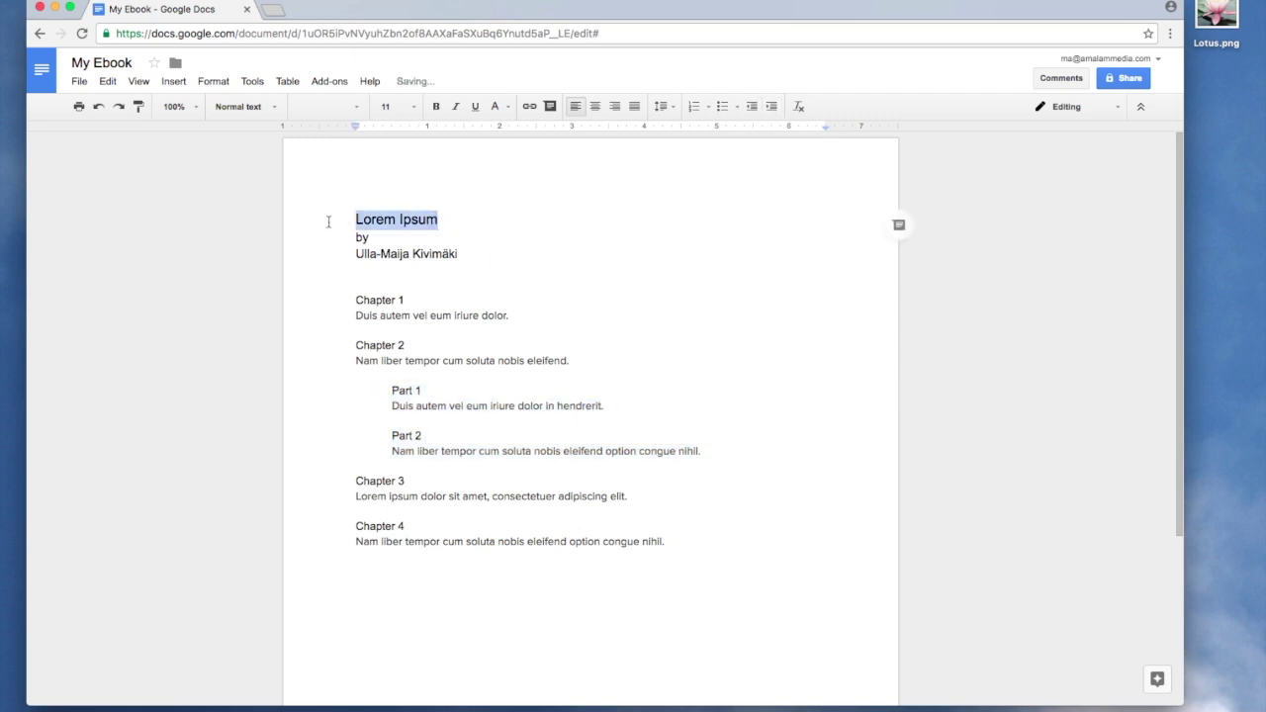
pyautogui.click(269, 110)
pyautogui.click(265, 184)
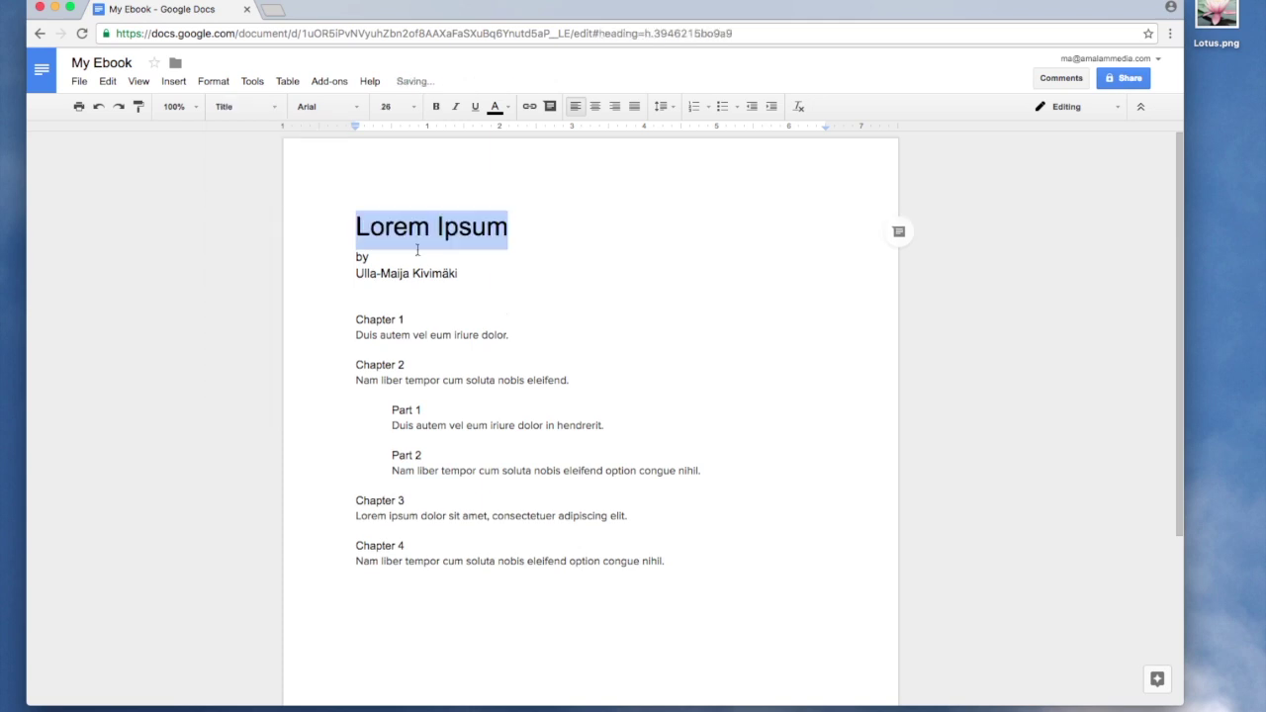
pyautogui.moveTo(460, 273); pyautogui.dragTo(340, 275)
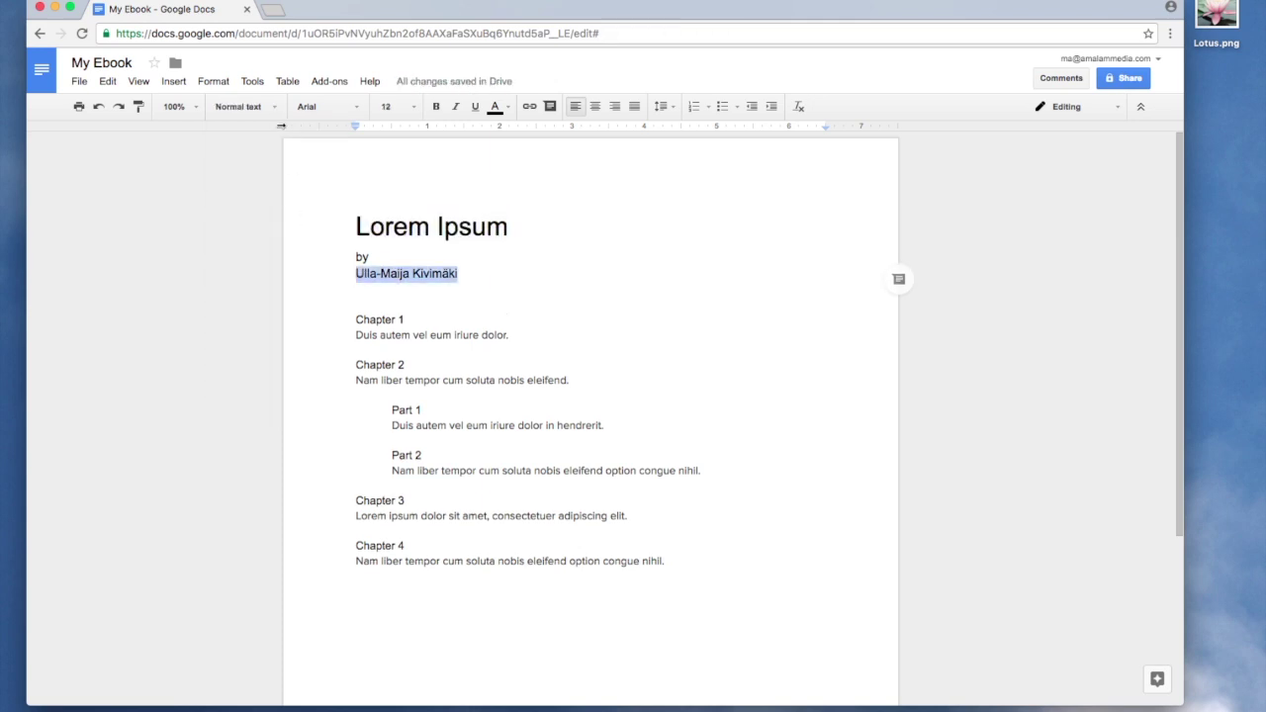
pyautogui.click(268, 110)
pyautogui.click(265, 223)
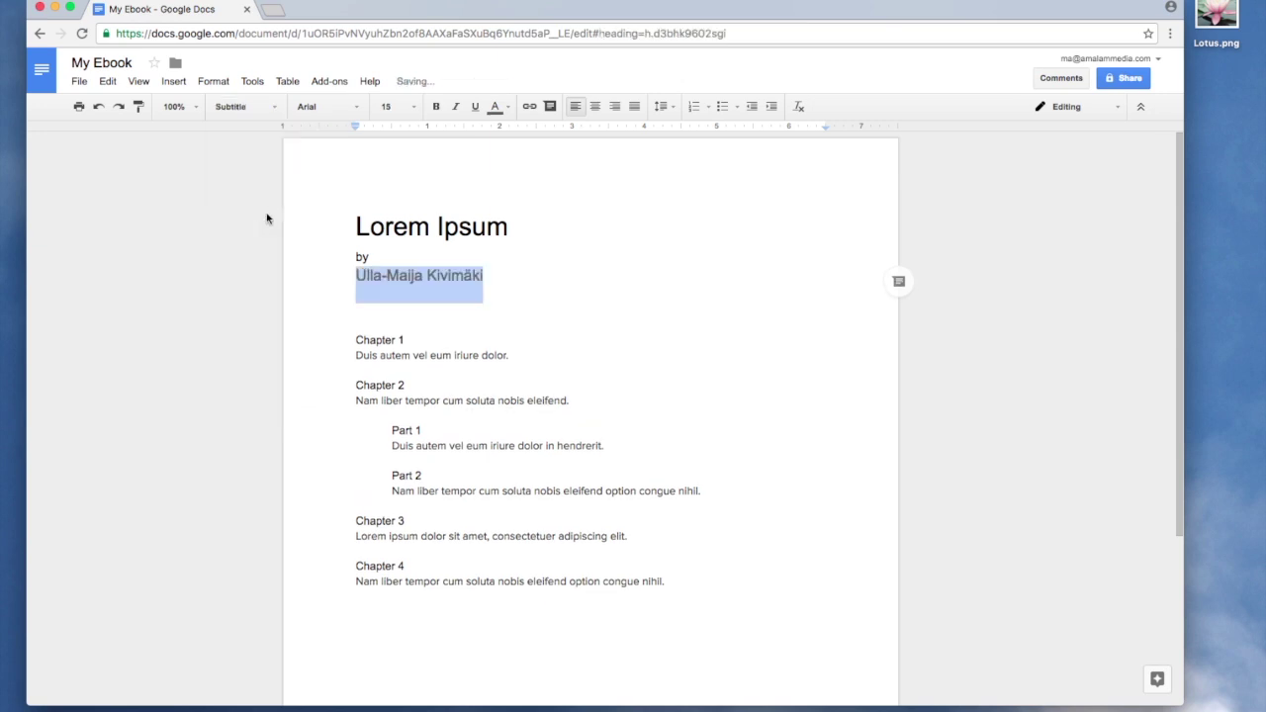
# Apply the Heading 1 style to the Chapter 1 and Chapter 2 lines
pyautogui.moveTo(413, 339); pyautogui.dragTo(350, 339)
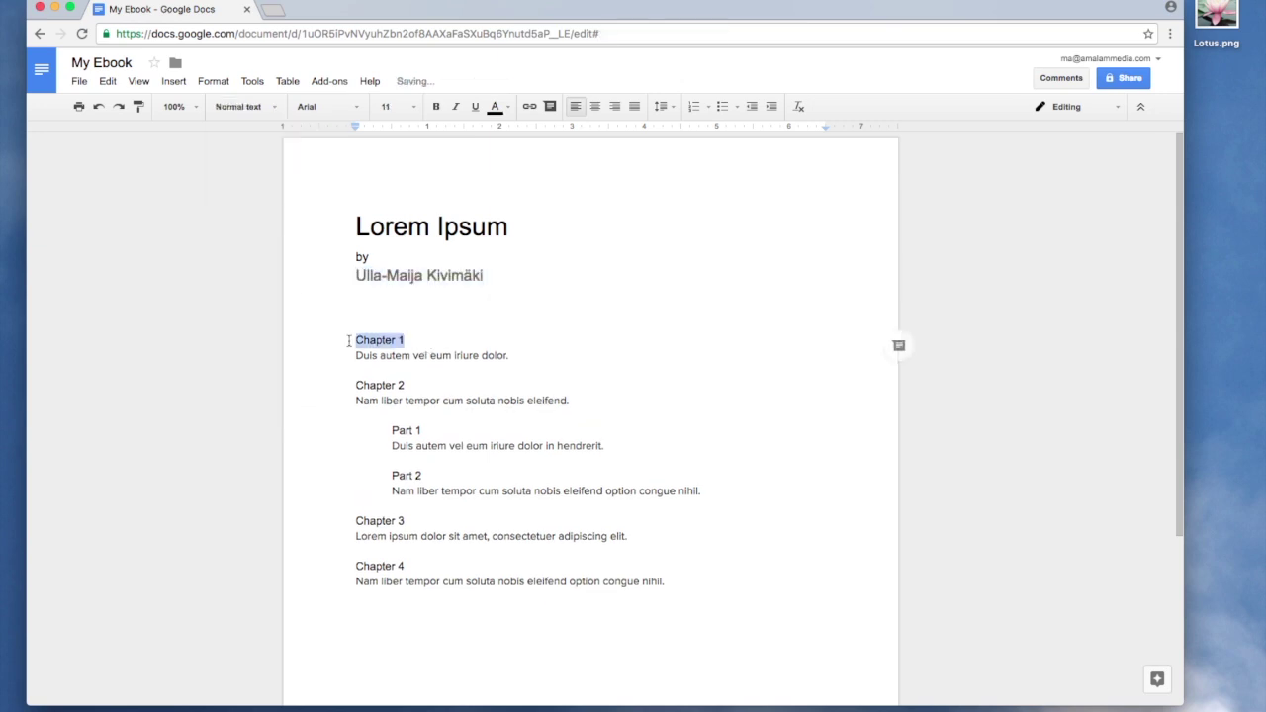
pyautogui.click(268, 107)
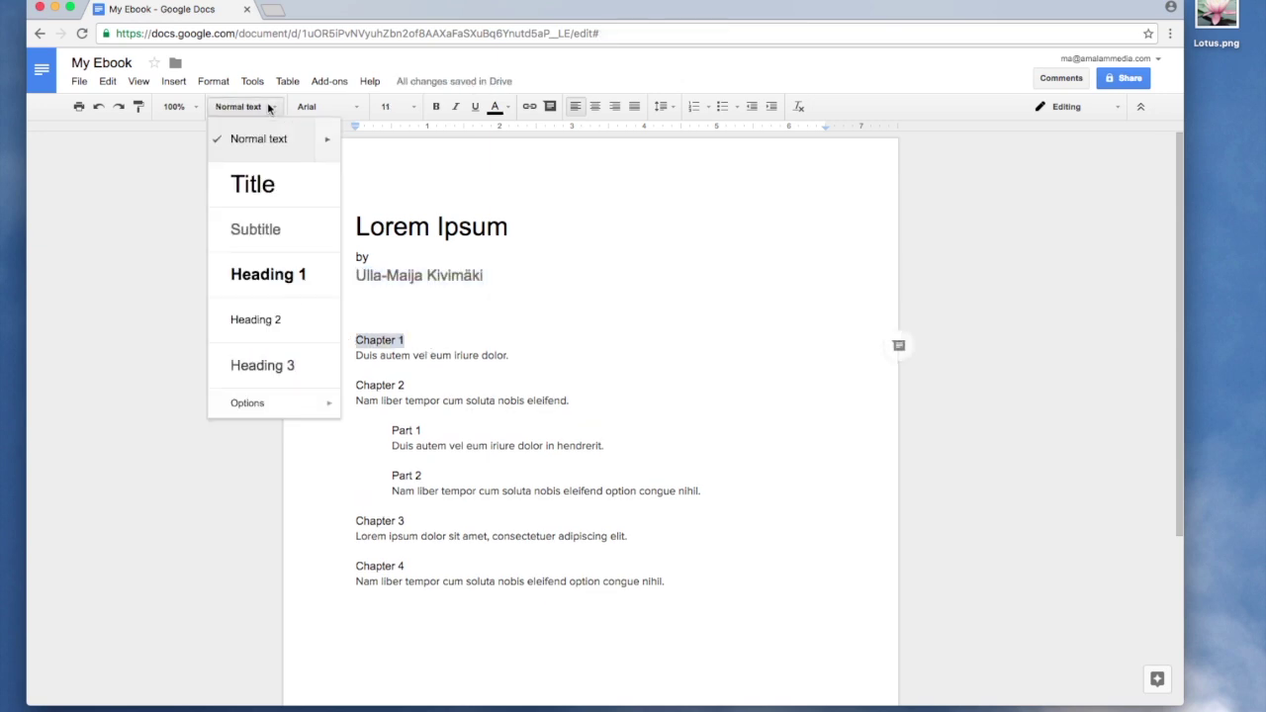
pyautogui.click(259, 278)
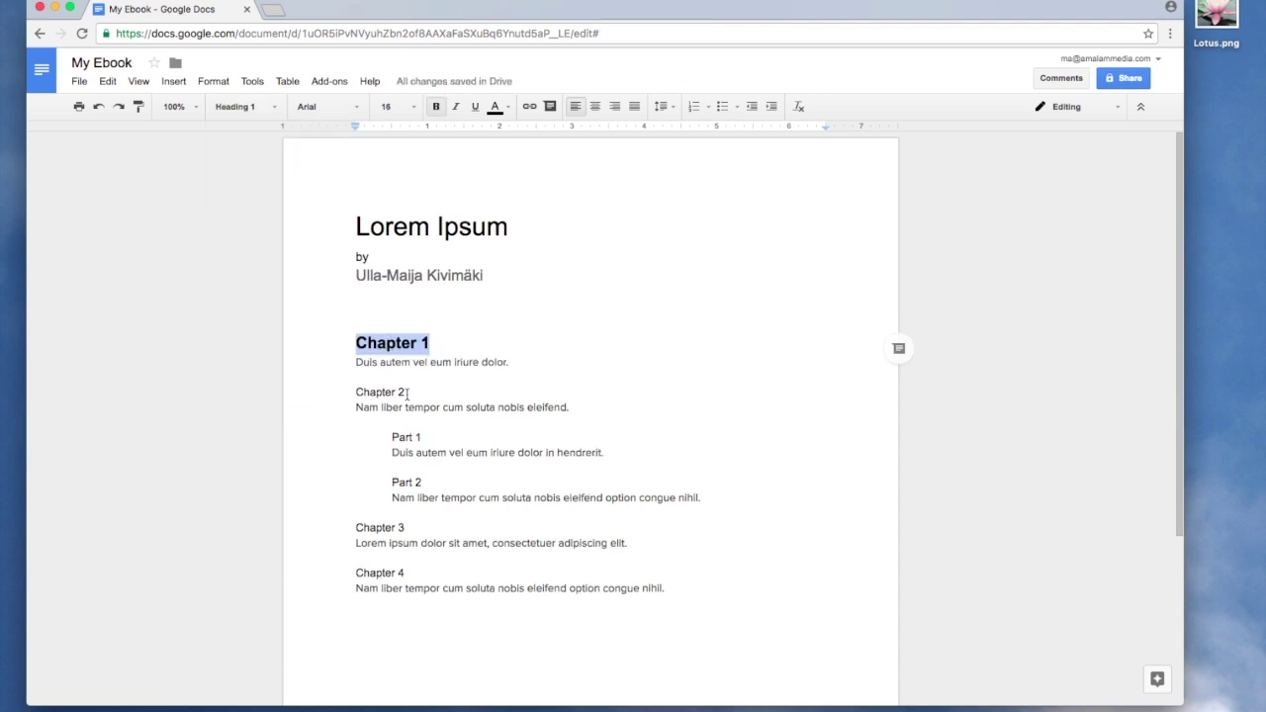
pyautogui.moveTo(408, 392); pyautogui.dragTo(348, 393)
pyautogui.click(271, 107)
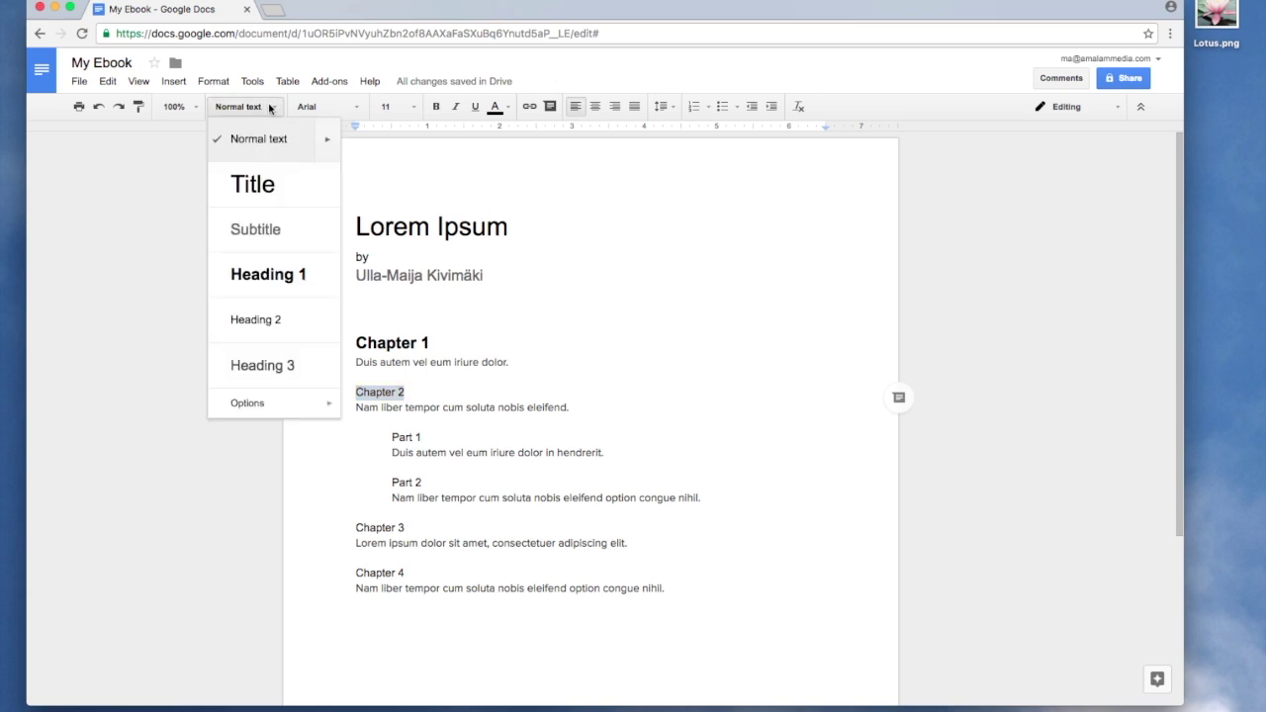
pyautogui.click(280, 280)
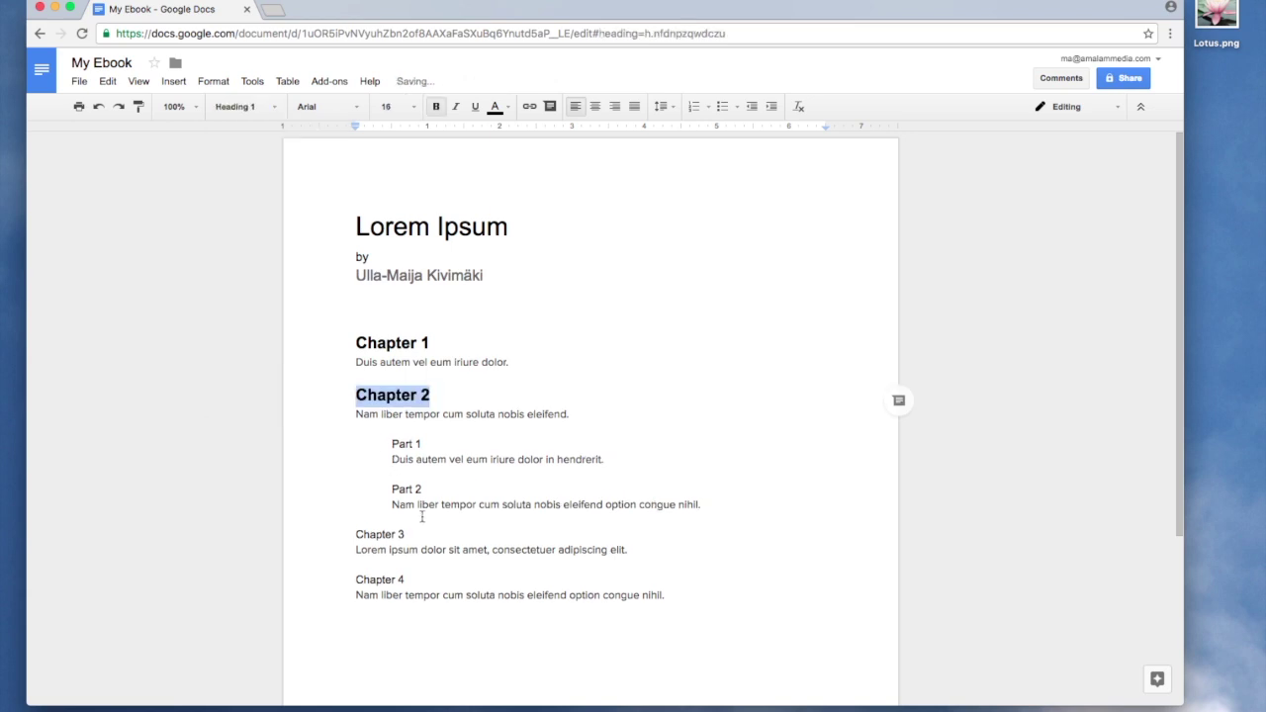
# Apply the Heading 1 style to the Chapter 3 and Chapter 4 lines
pyautogui.moveTo(408, 534); pyautogui.dragTo(351, 534)
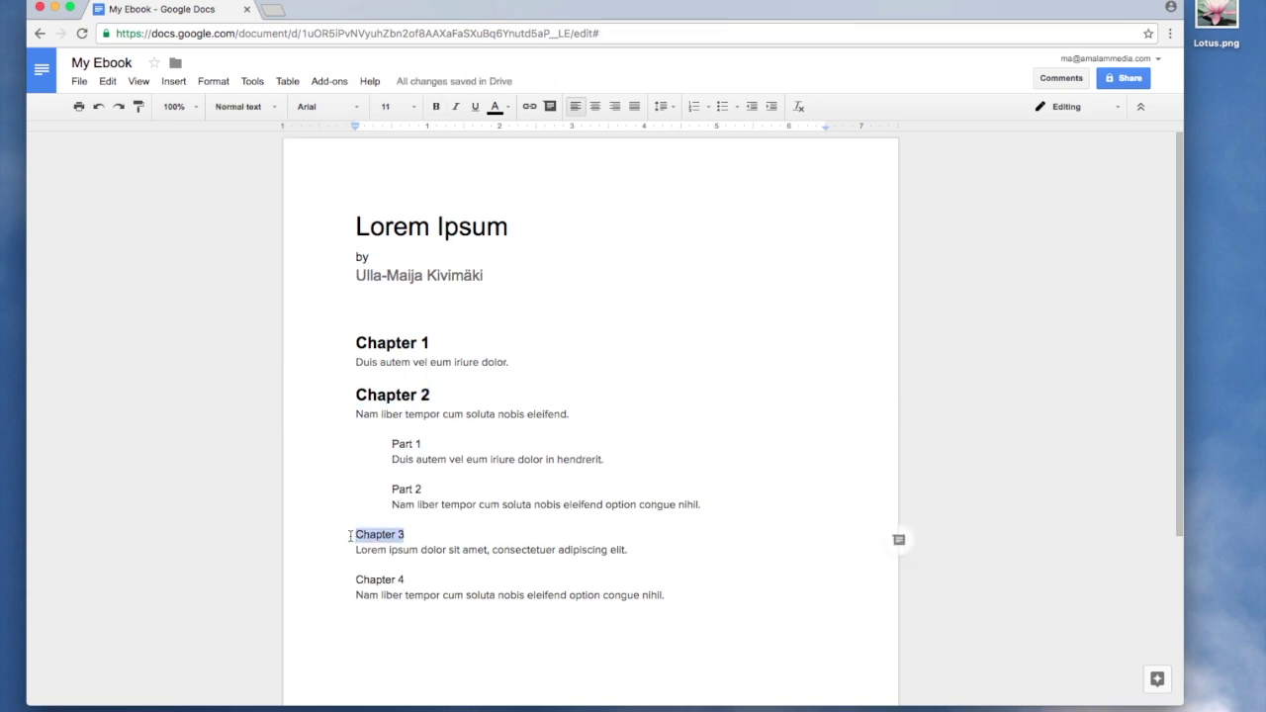
pyautogui.click(265, 108)
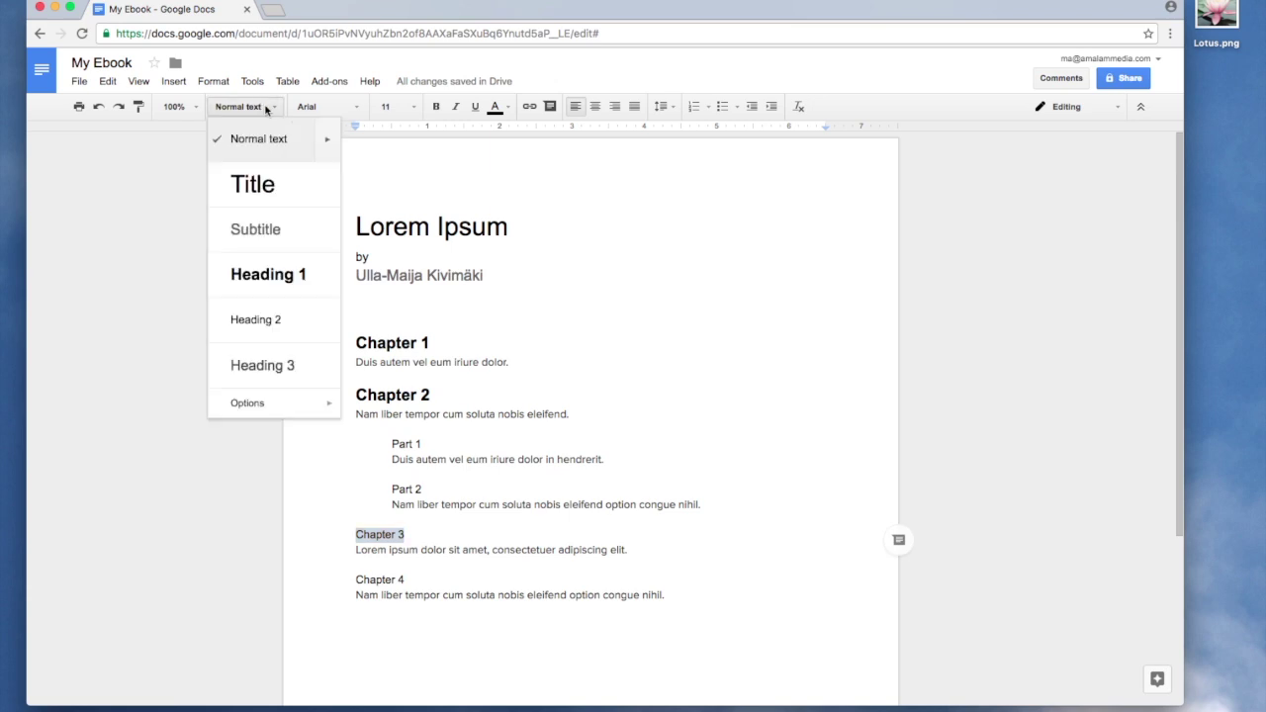
pyautogui.click(265, 278)
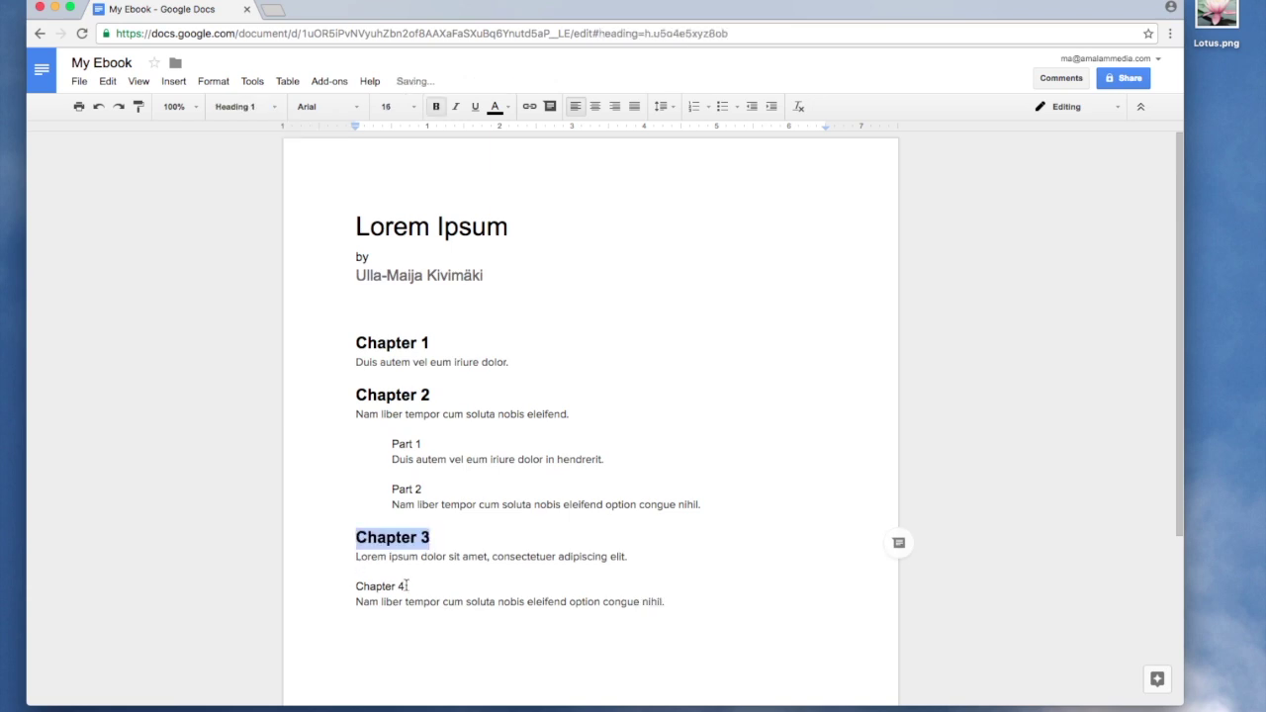
pyautogui.moveTo(405, 586); pyautogui.dragTo(354, 585)
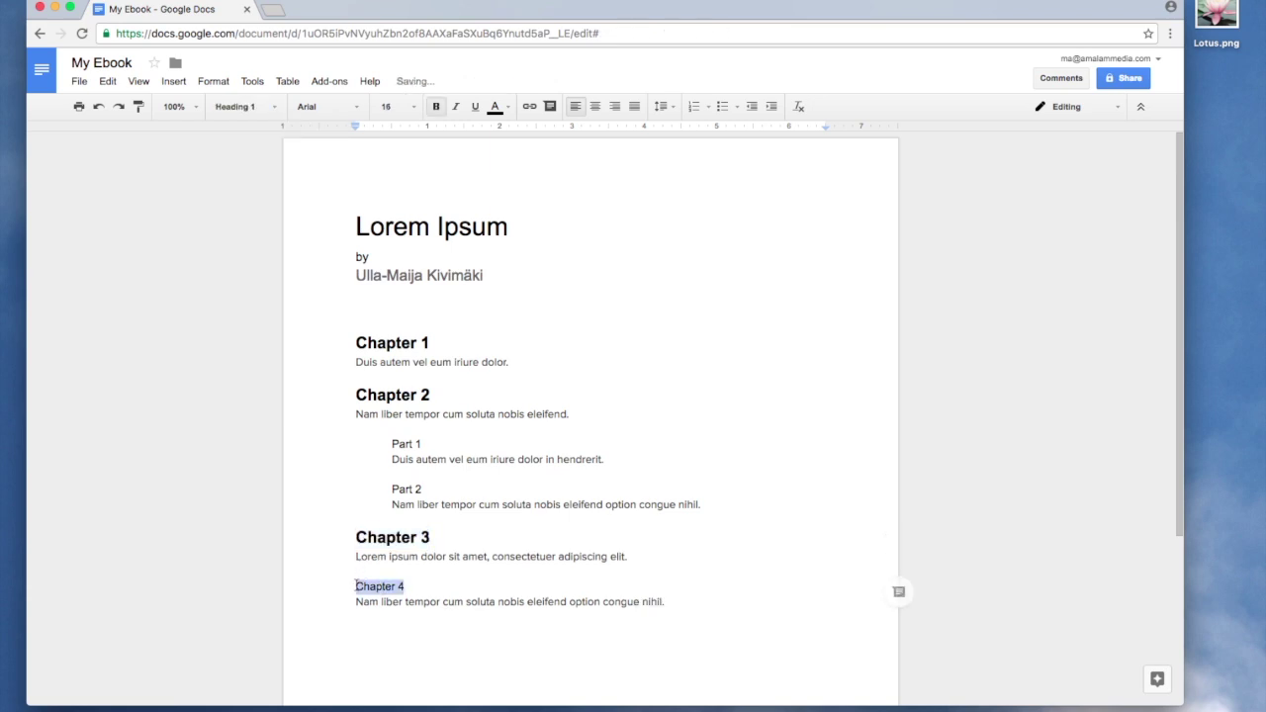
pyautogui.click(262, 109)
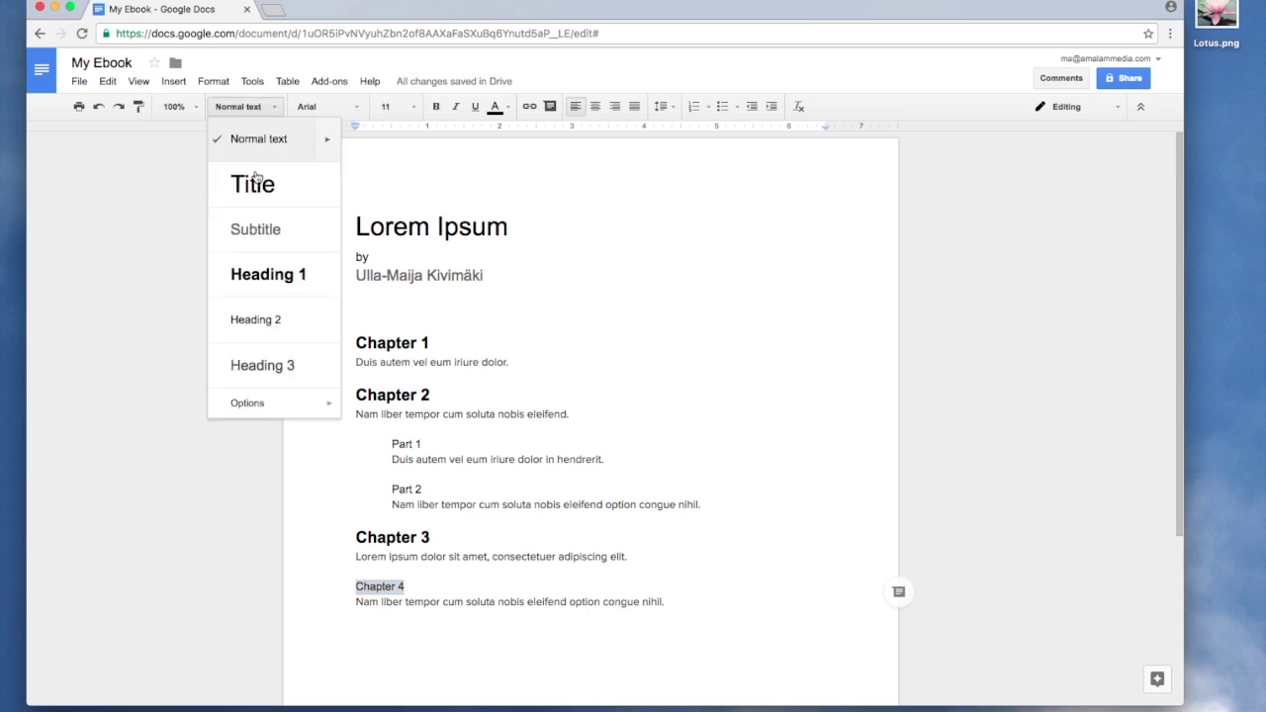
pyautogui.click(277, 277)
# Apply the Heading 2 style to the Part 1 and Part 2 lines under Chapter 2
pyautogui.moveTo(422, 443); pyautogui.dragTo(388, 443)
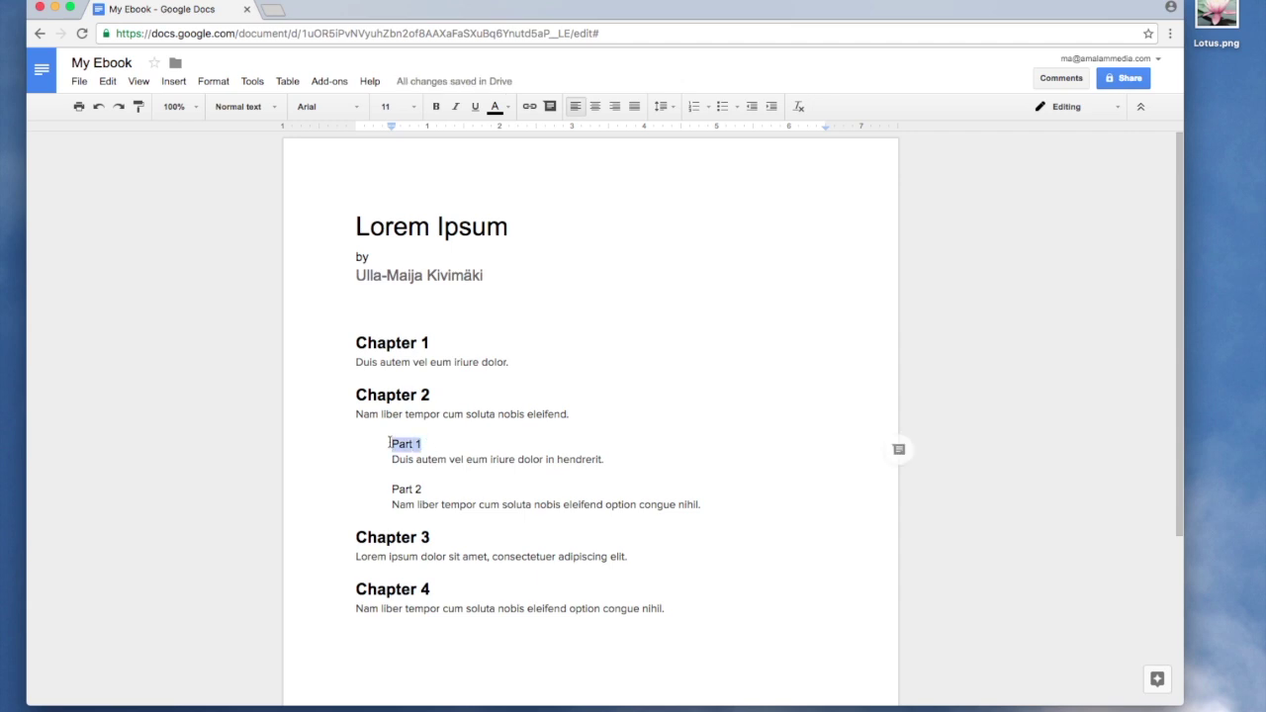
pyautogui.click(275, 111)
pyautogui.click(258, 322)
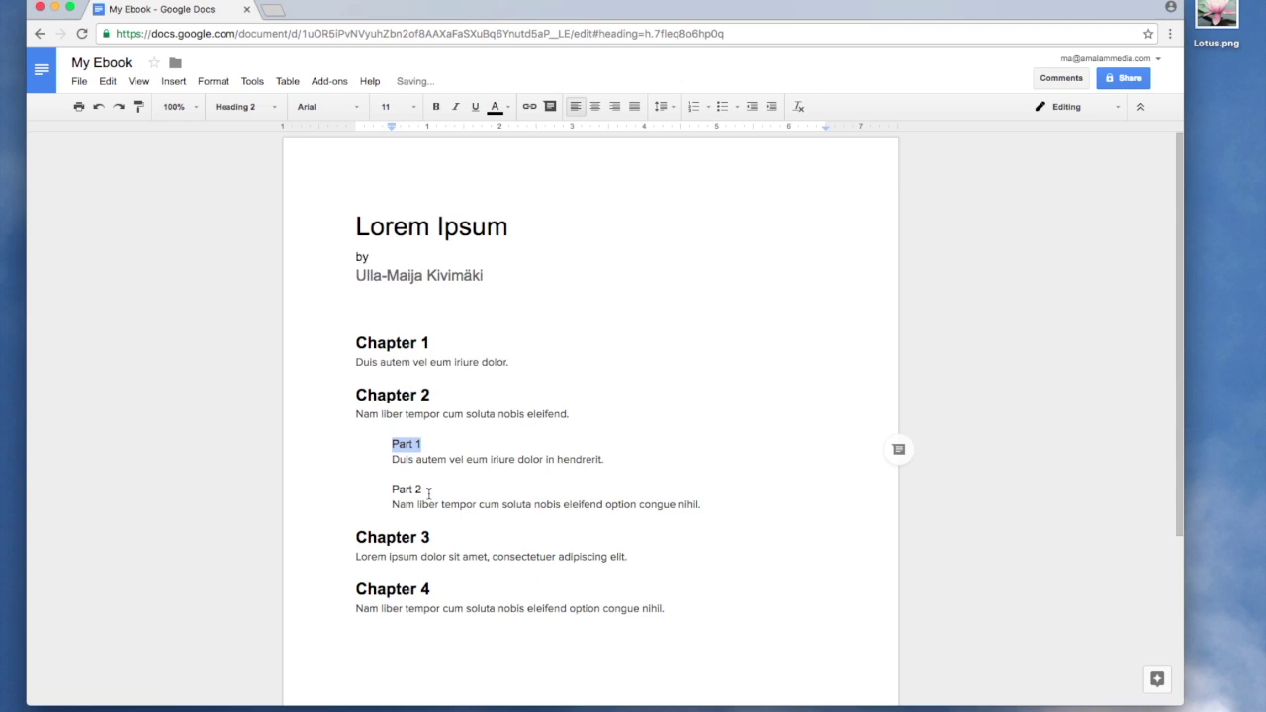
pyautogui.moveTo(428, 493); pyautogui.dragTo(379, 494)
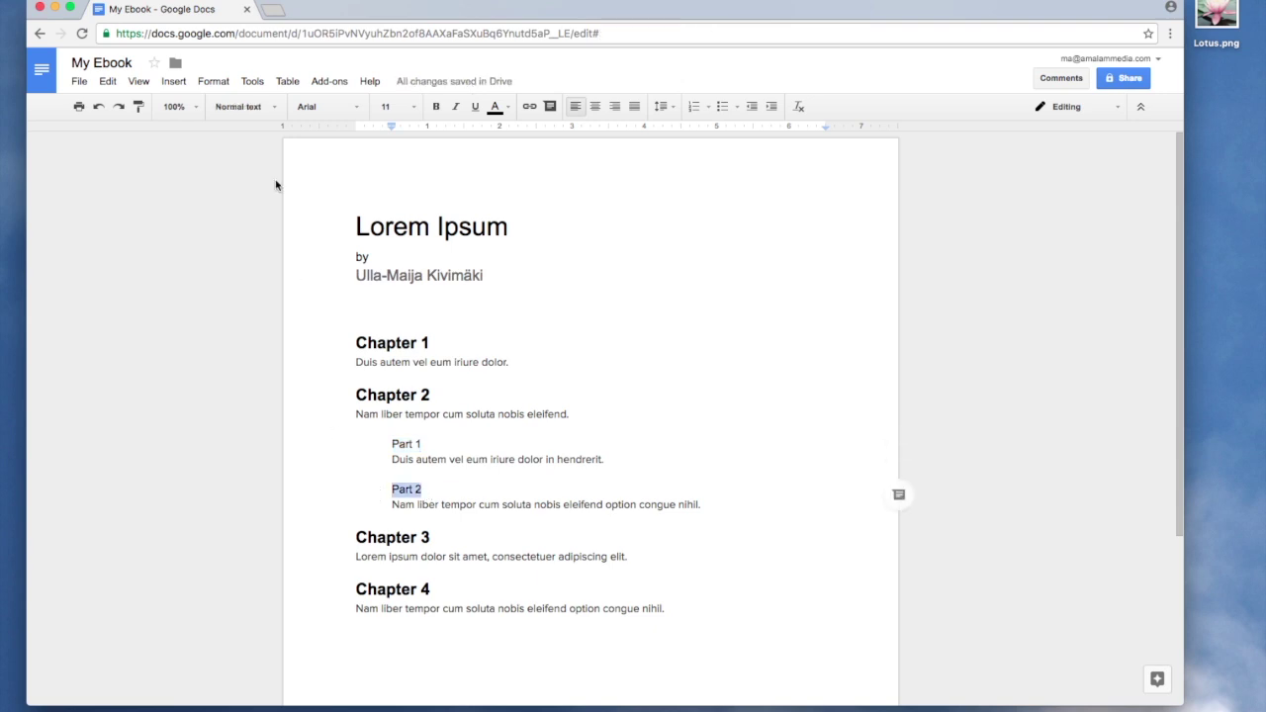
pyautogui.click(265, 107)
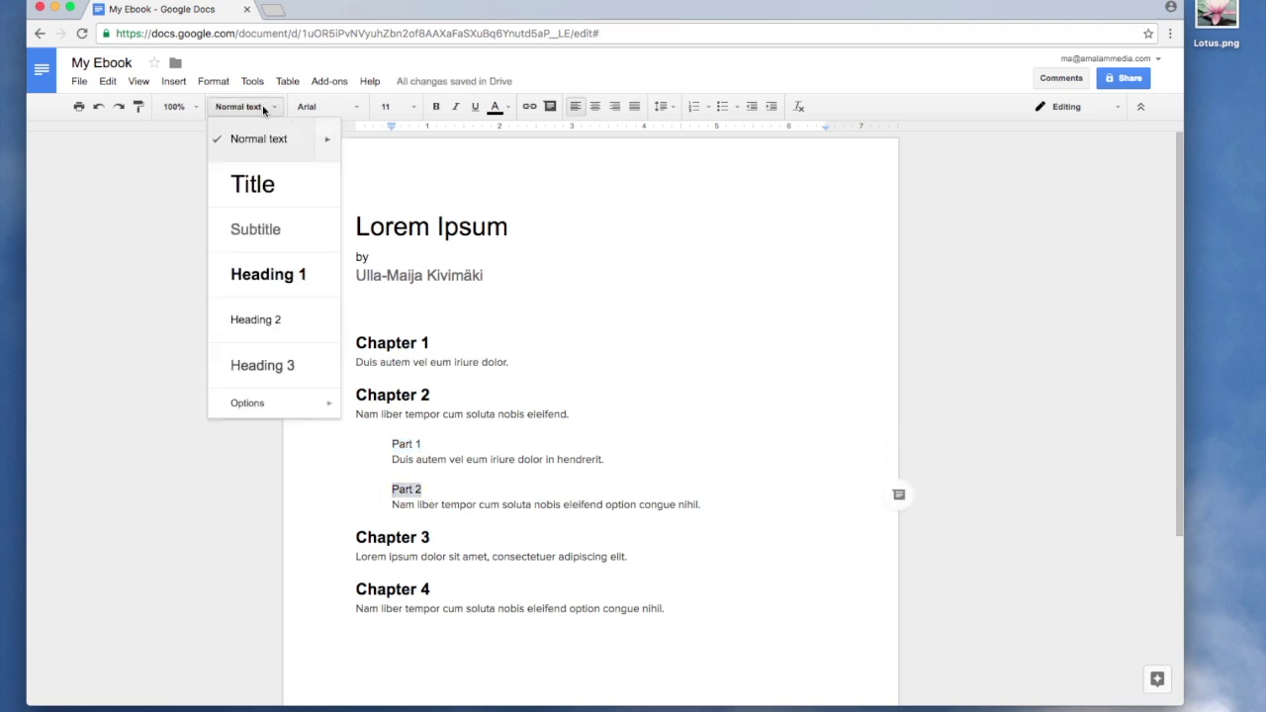
pyautogui.click(269, 323)
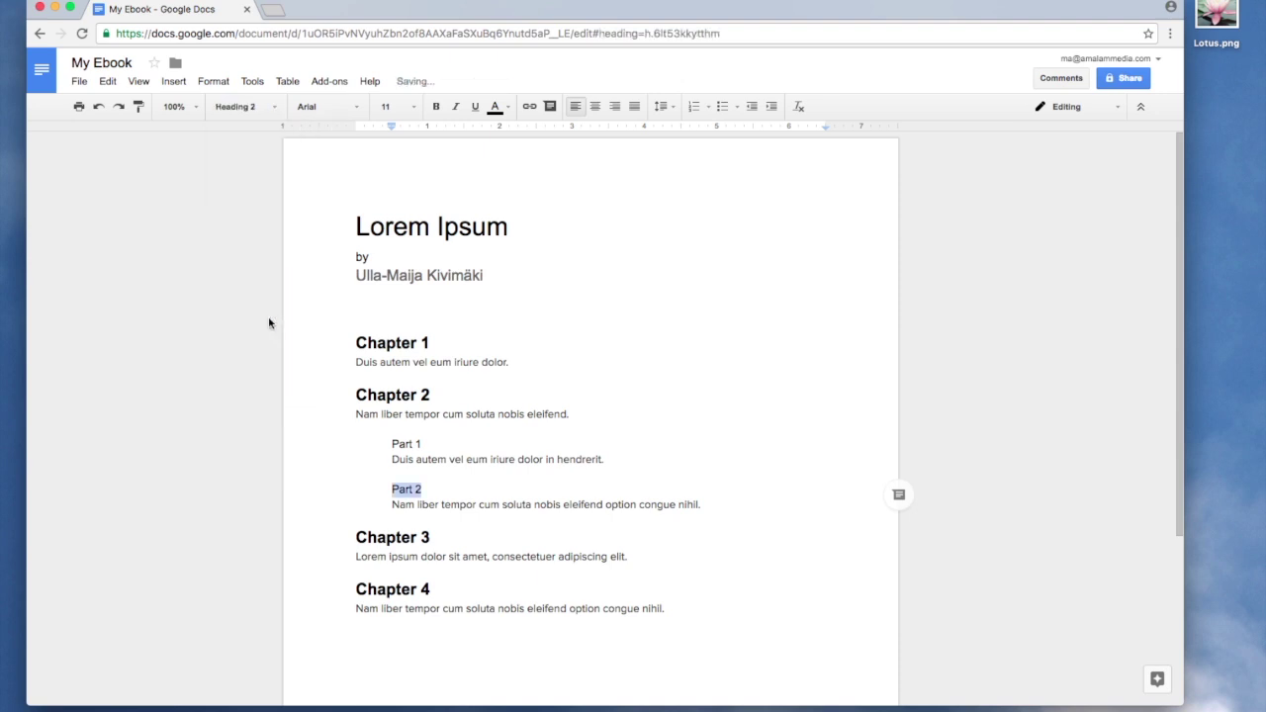
pyautogui.click(961, 610)
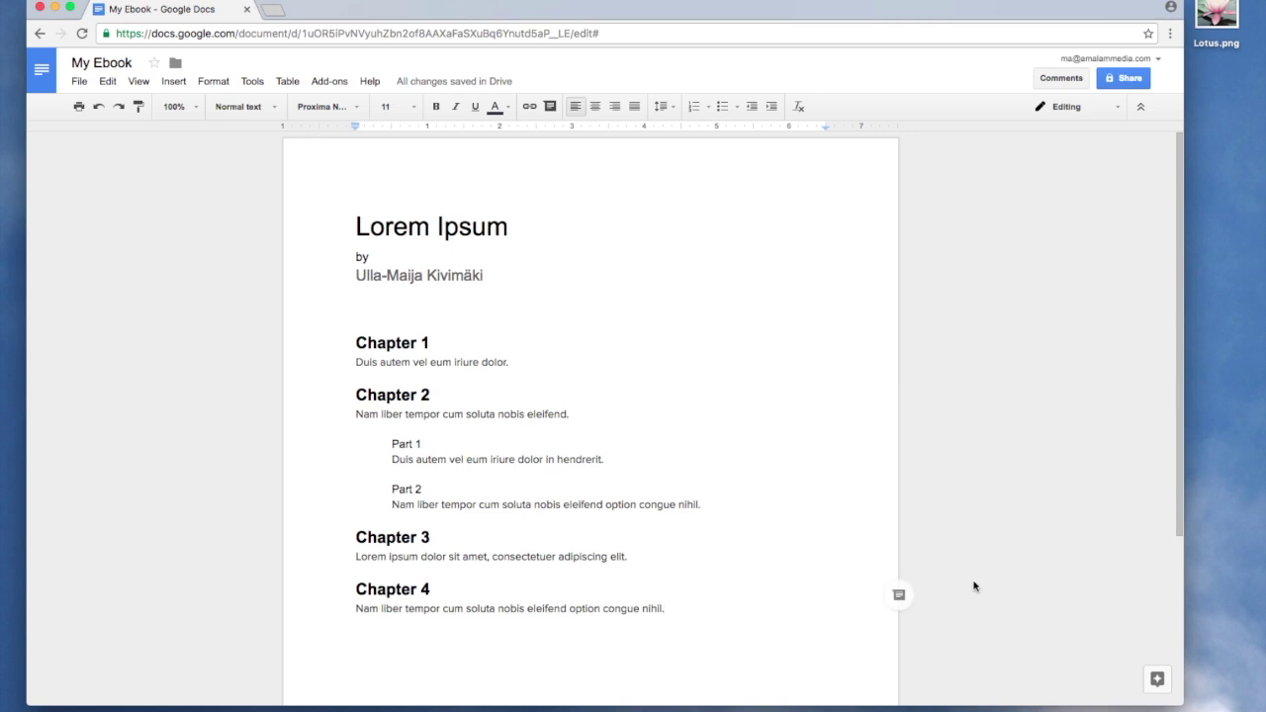
# Insert a table of contents with blue links on the blank line between the author's name and Chapter 1
pyautogui.press('Up')
pyautogui.press('Up')
pyautogui.press('Up')
pyautogui.press('Up')
pyautogui.press('Up')
pyautogui.press('Up')
pyautogui.press('Up')
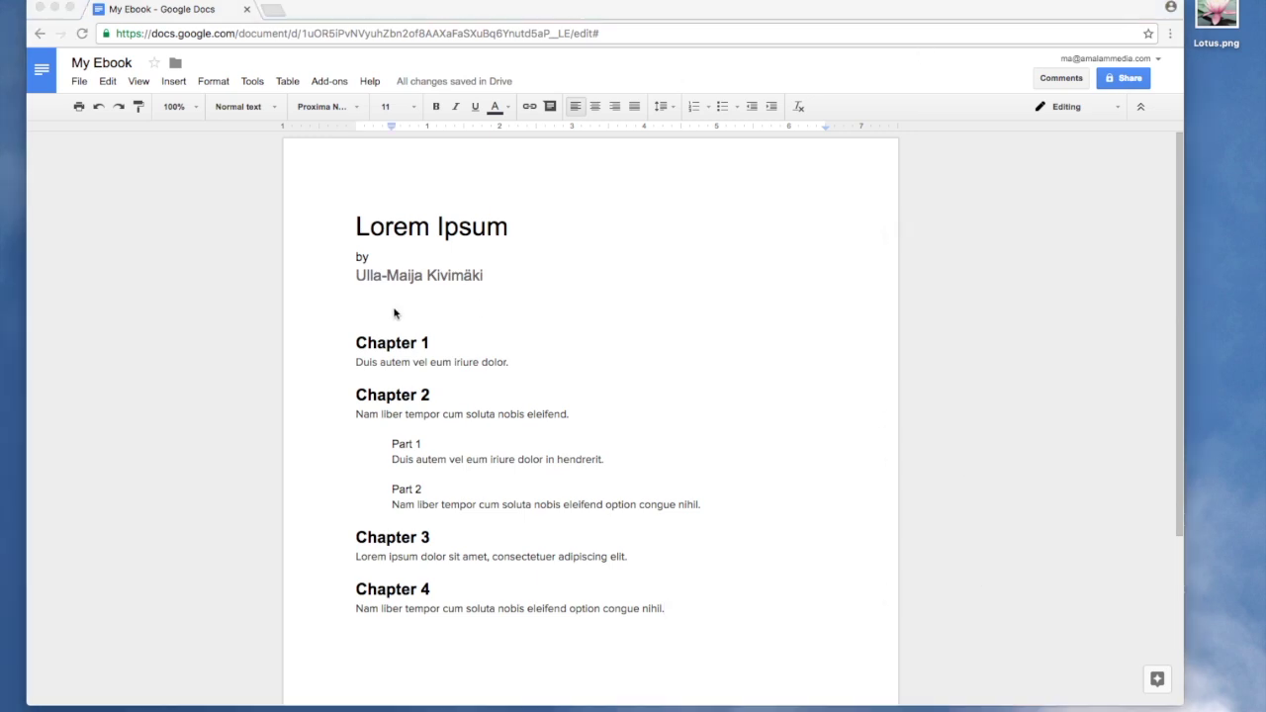
pyautogui.click(358, 309)
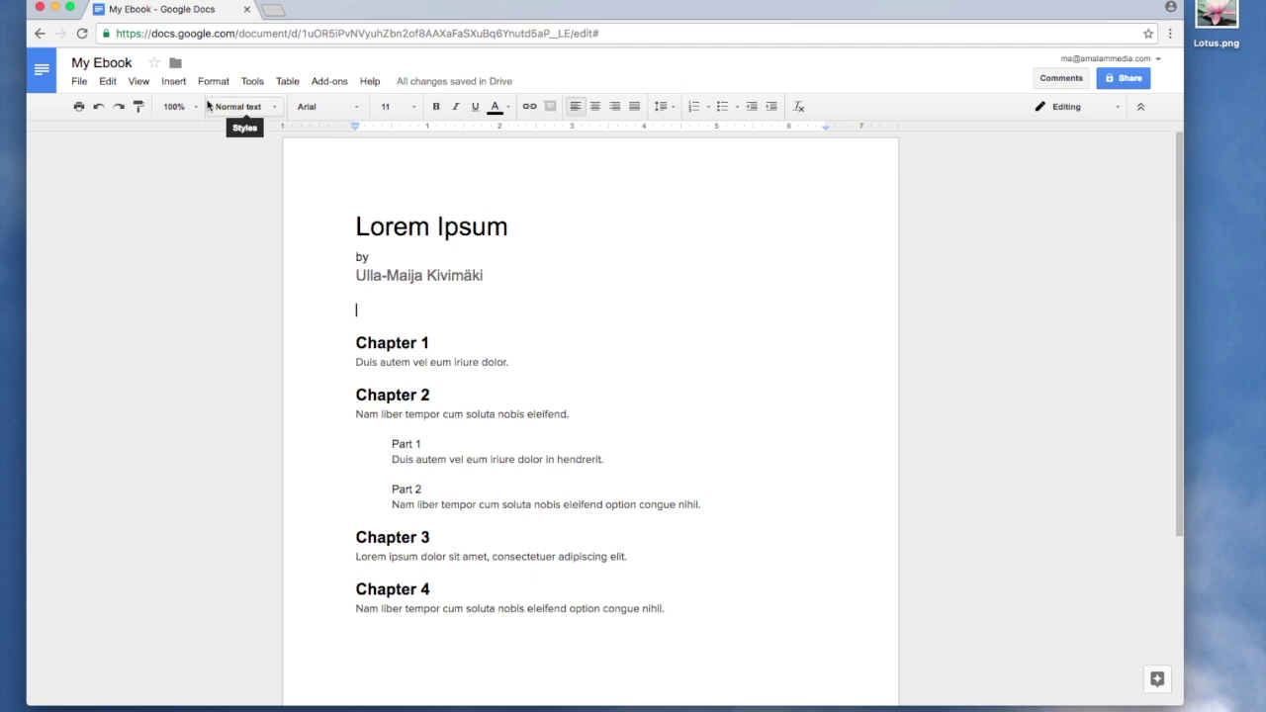
pyautogui.click(179, 86)
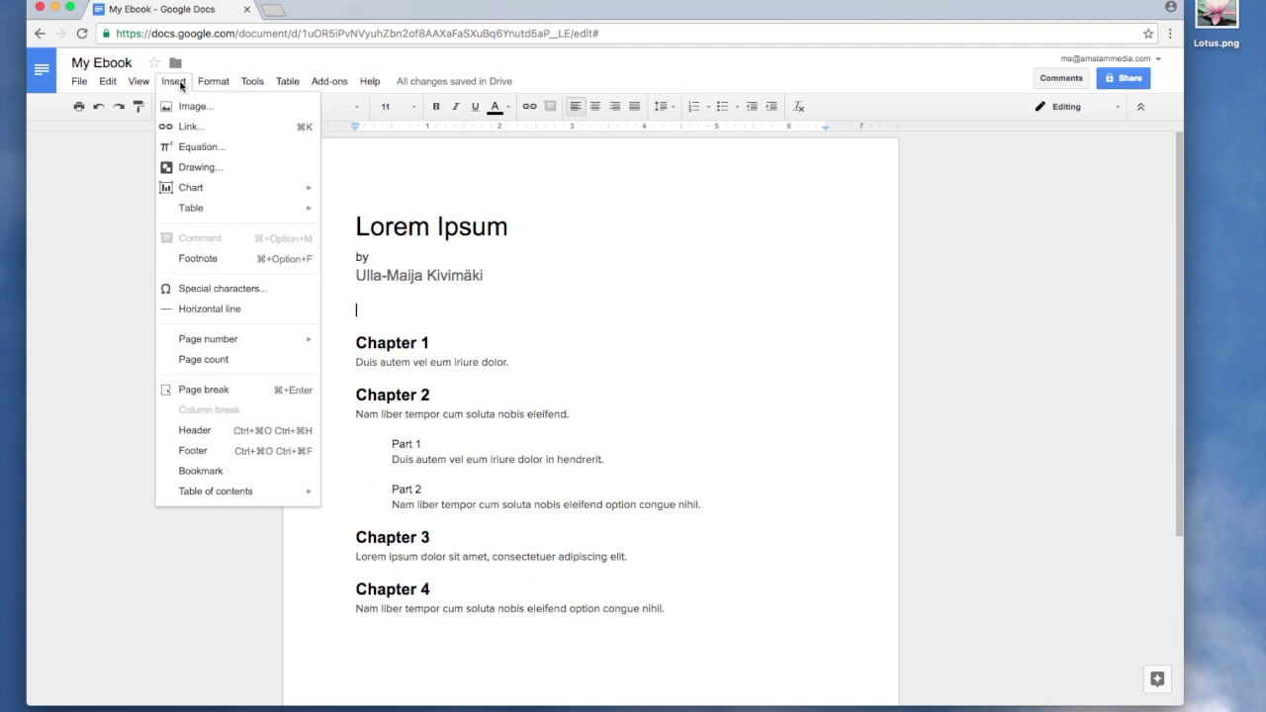
pyautogui.moveTo(217, 493)
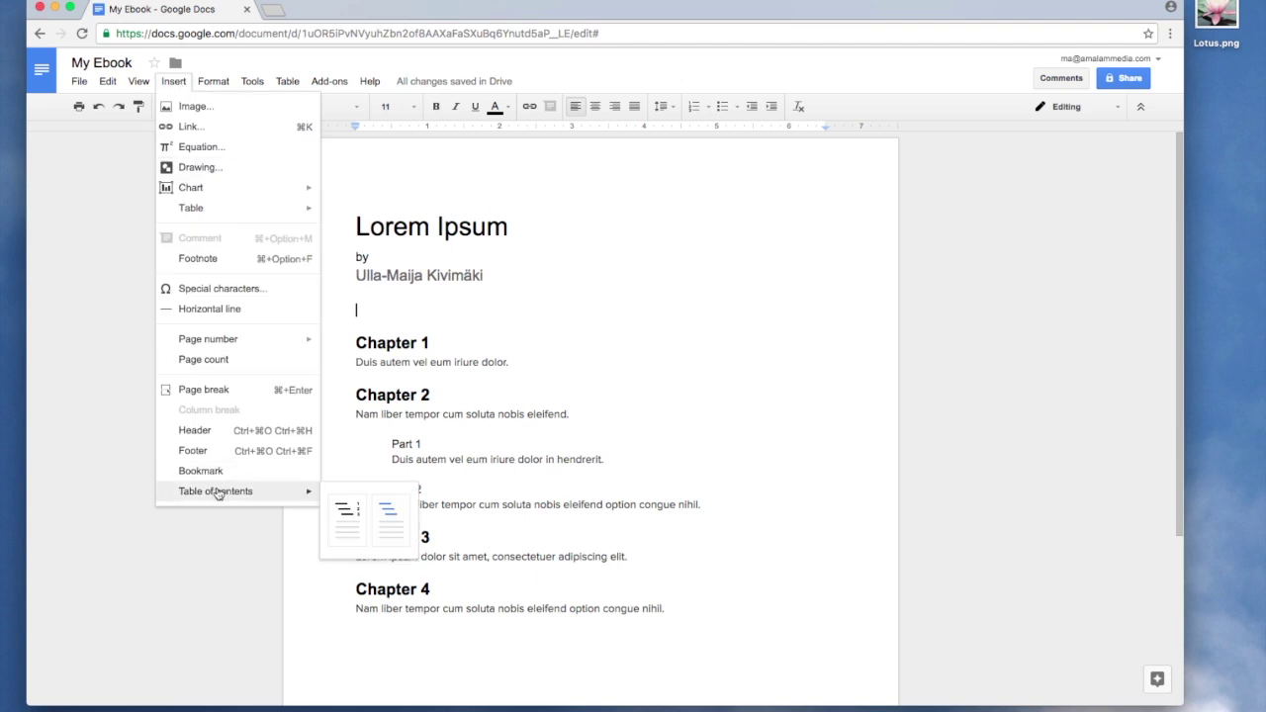
pyautogui.click(387, 510)
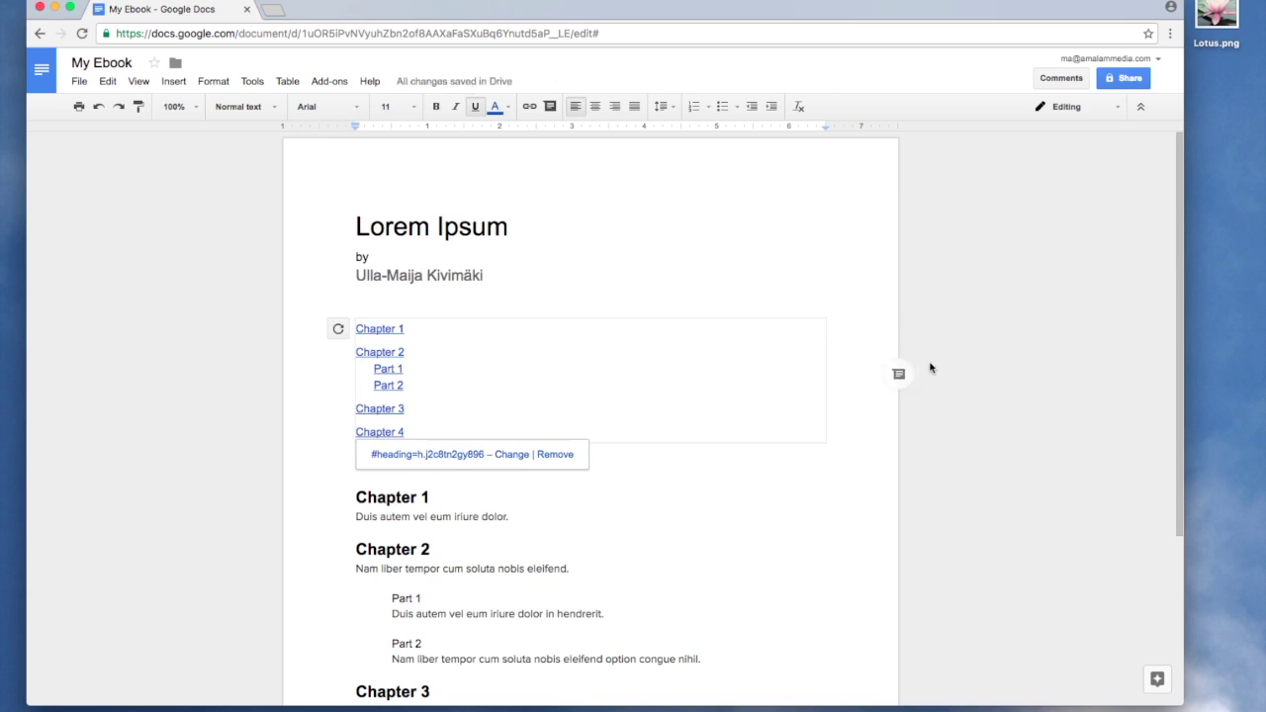
pyautogui.click(209, 270)
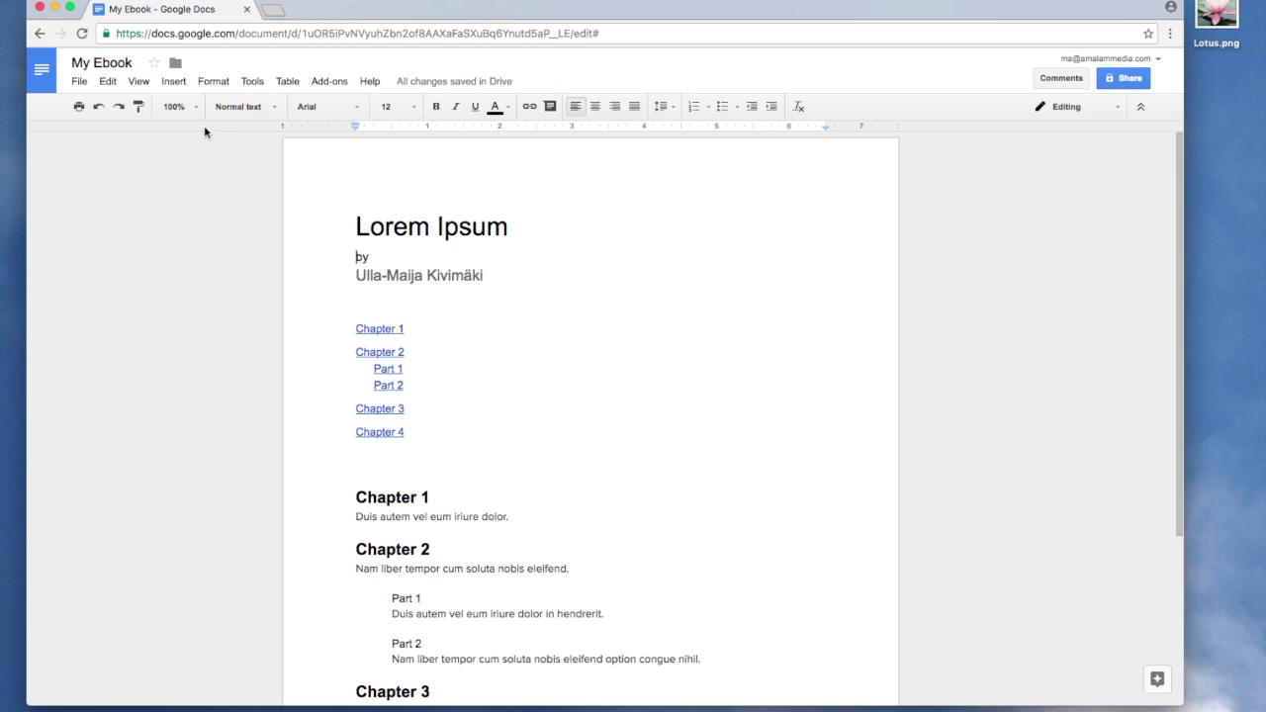
# Show the document outline and use it to jump to the title, Chapter 4, Chapter 2 and back to the title
pyautogui.click(253, 81)
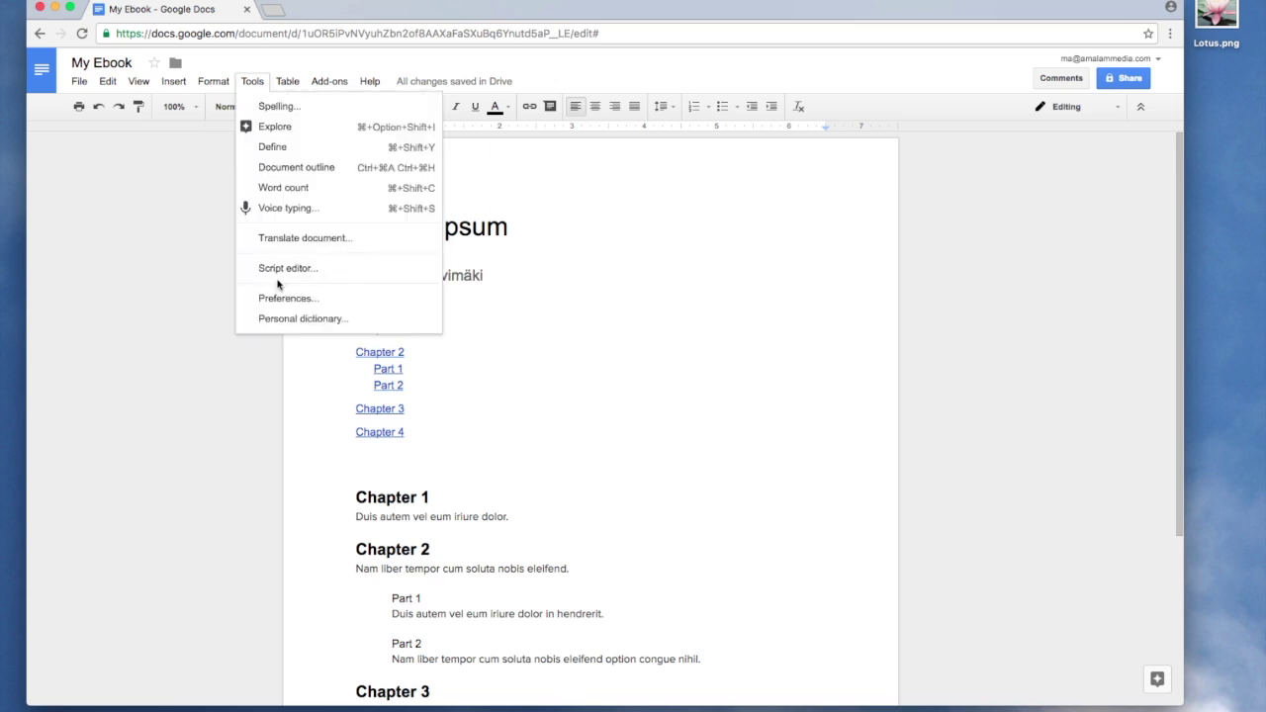
pyautogui.click(292, 168)
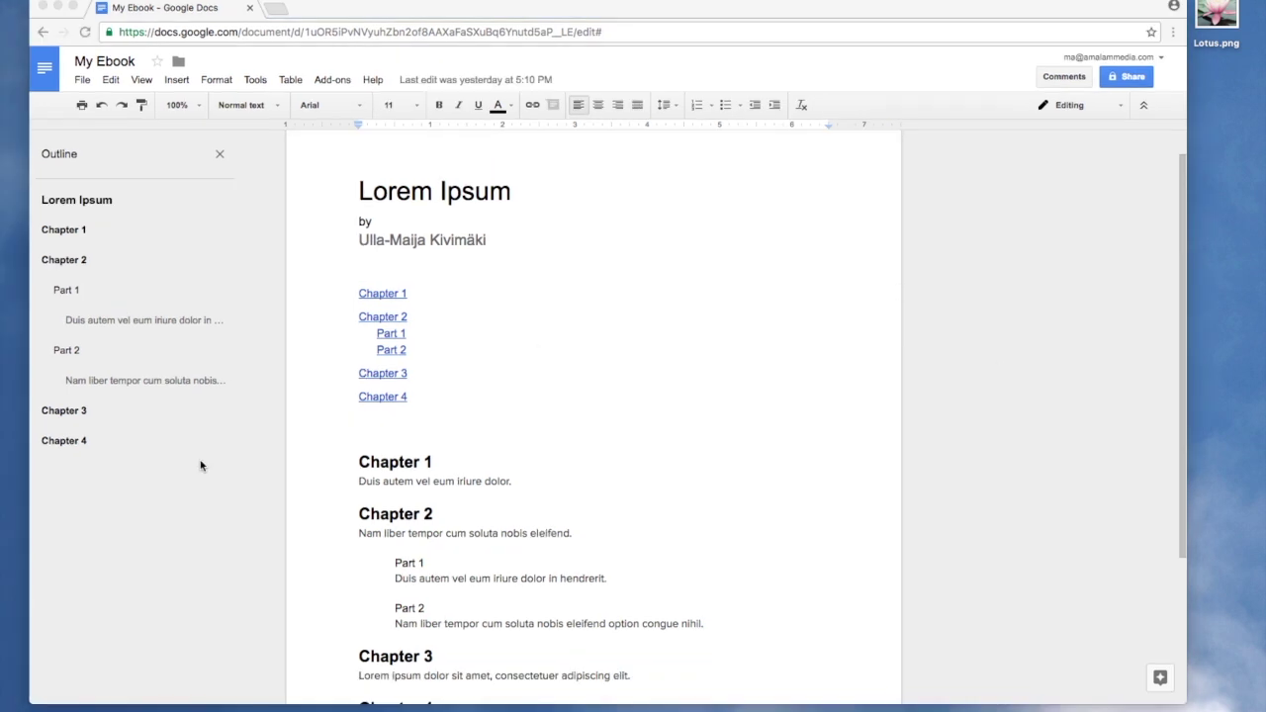
pyautogui.click(99, 202)
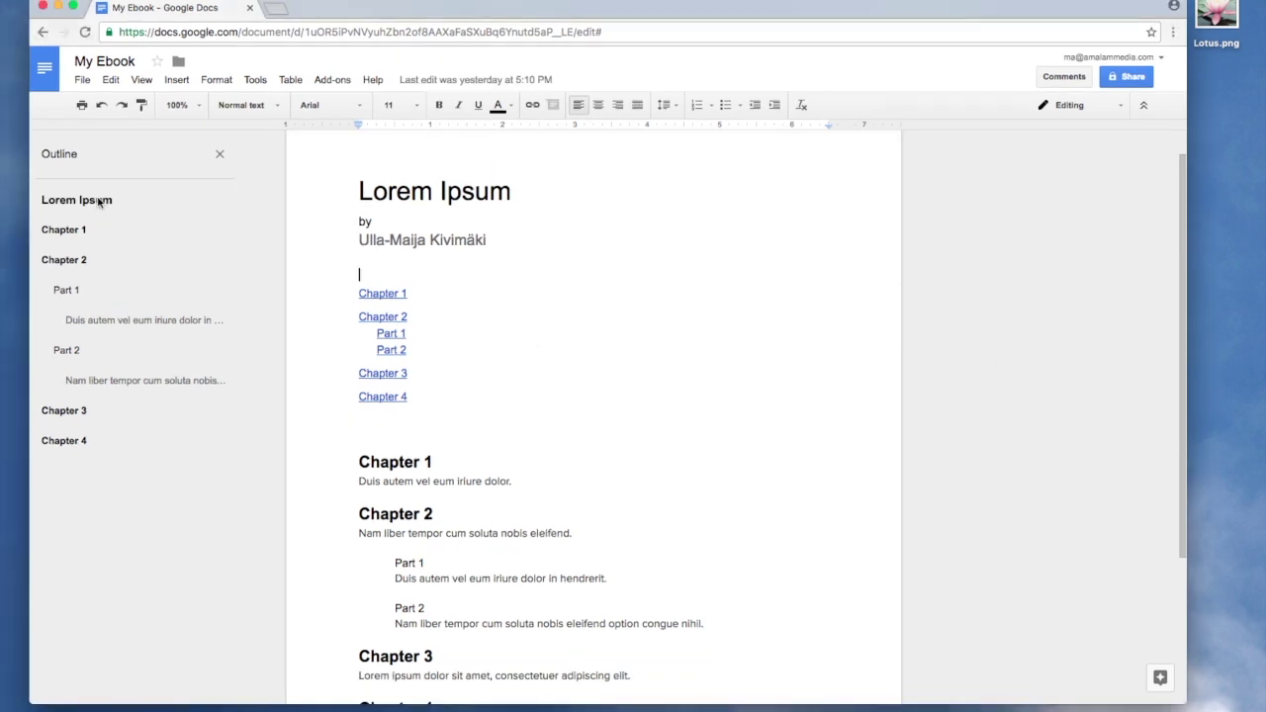
pyautogui.click(72, 442)
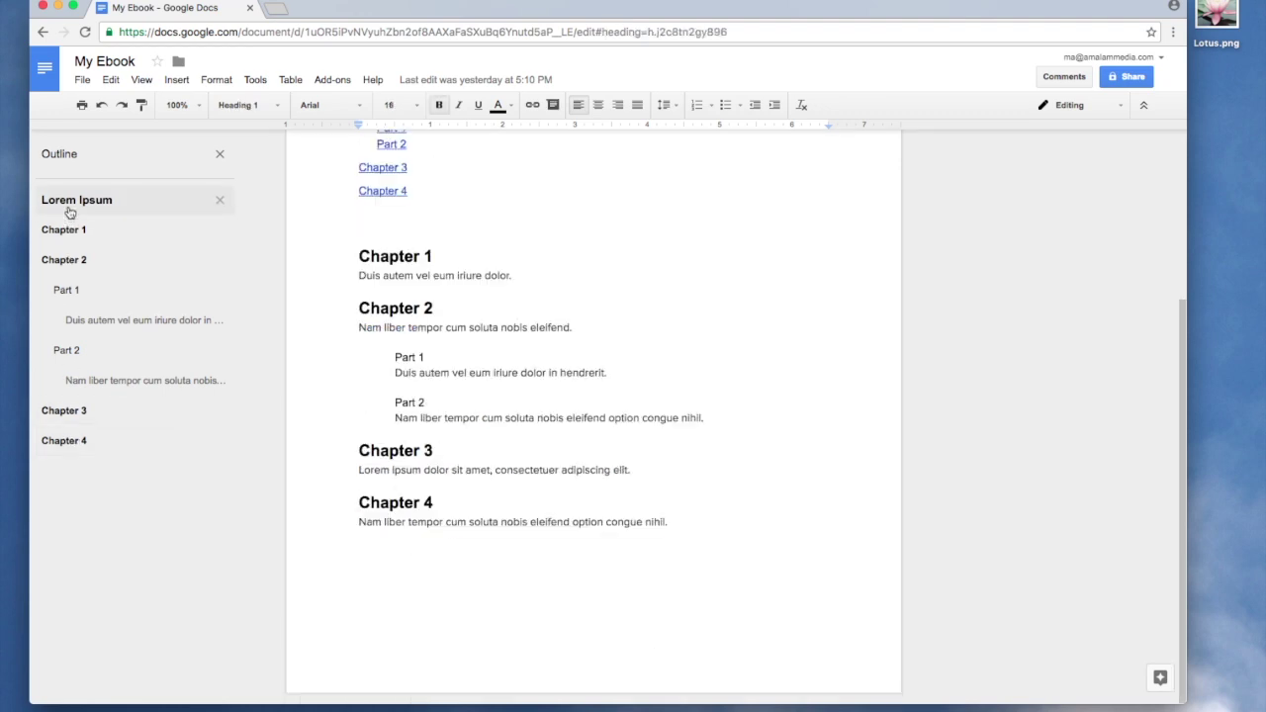
pyautogui.click(70, 260)
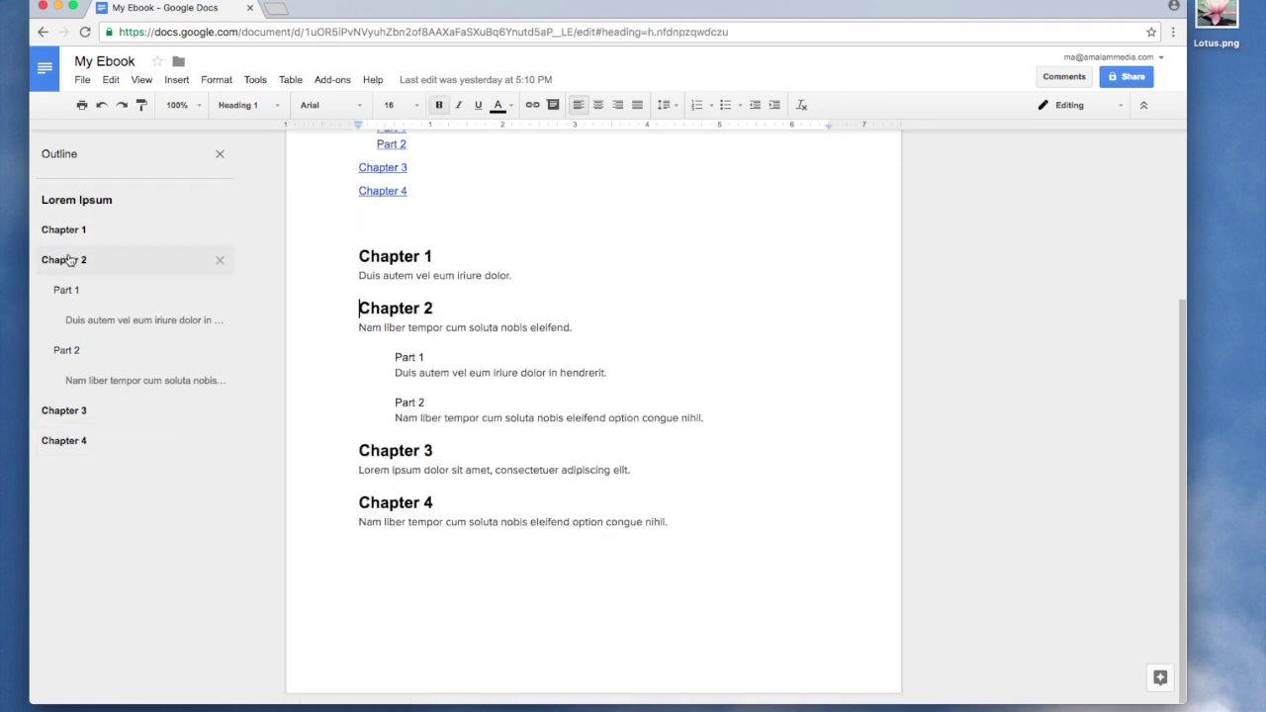
pyautogui.click(82, 203)
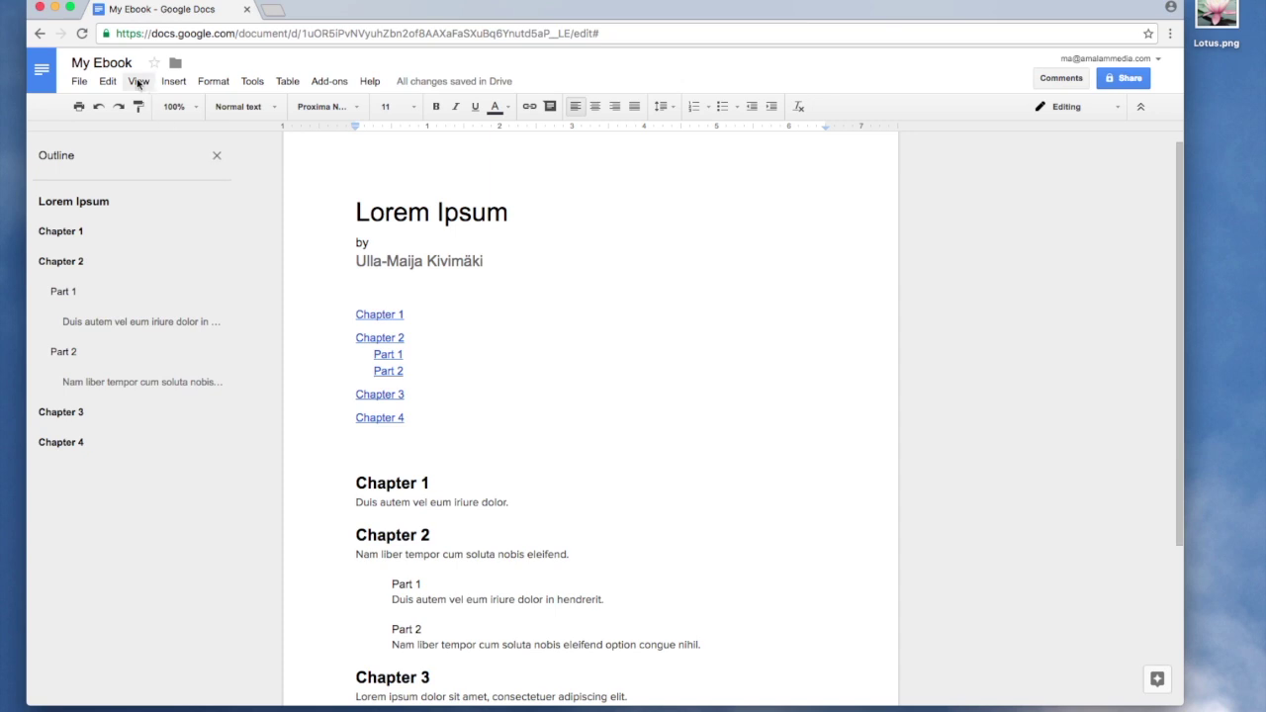
# Download the ebook document as an EPUB Publication (.epub) file
pyautogui.click(81, 81)
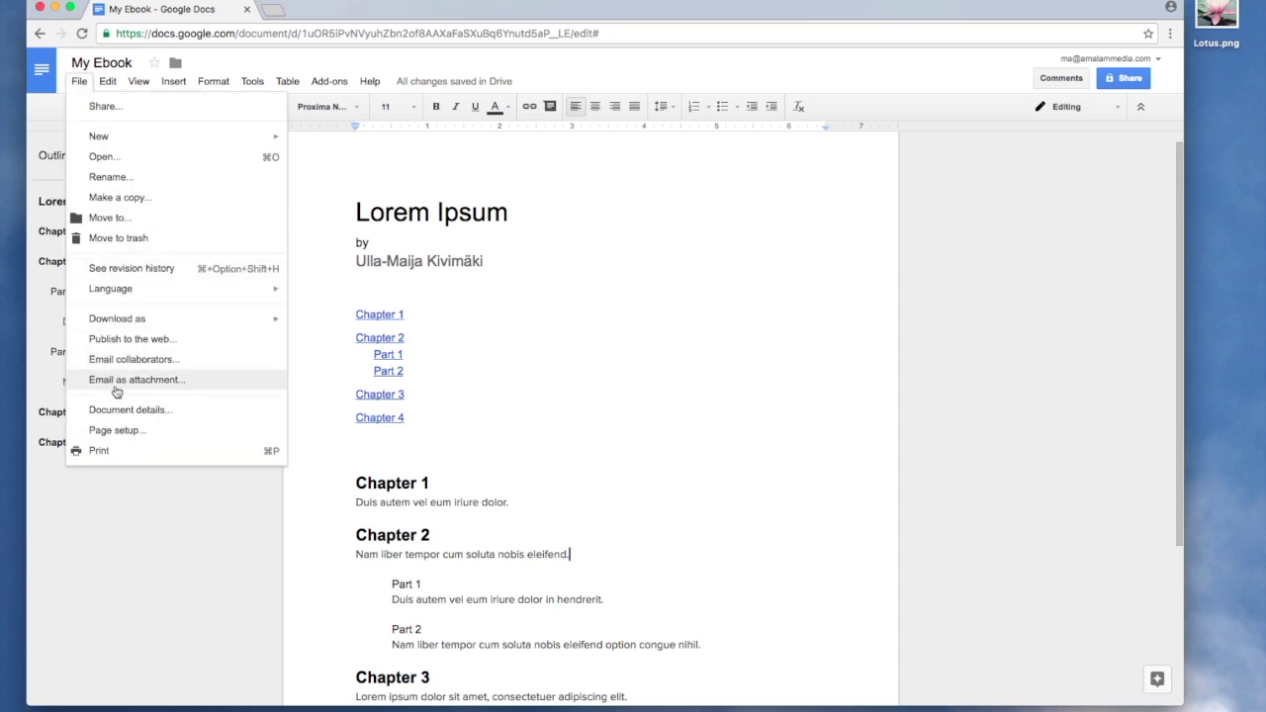
pyautogui.moveTo(127, 319)
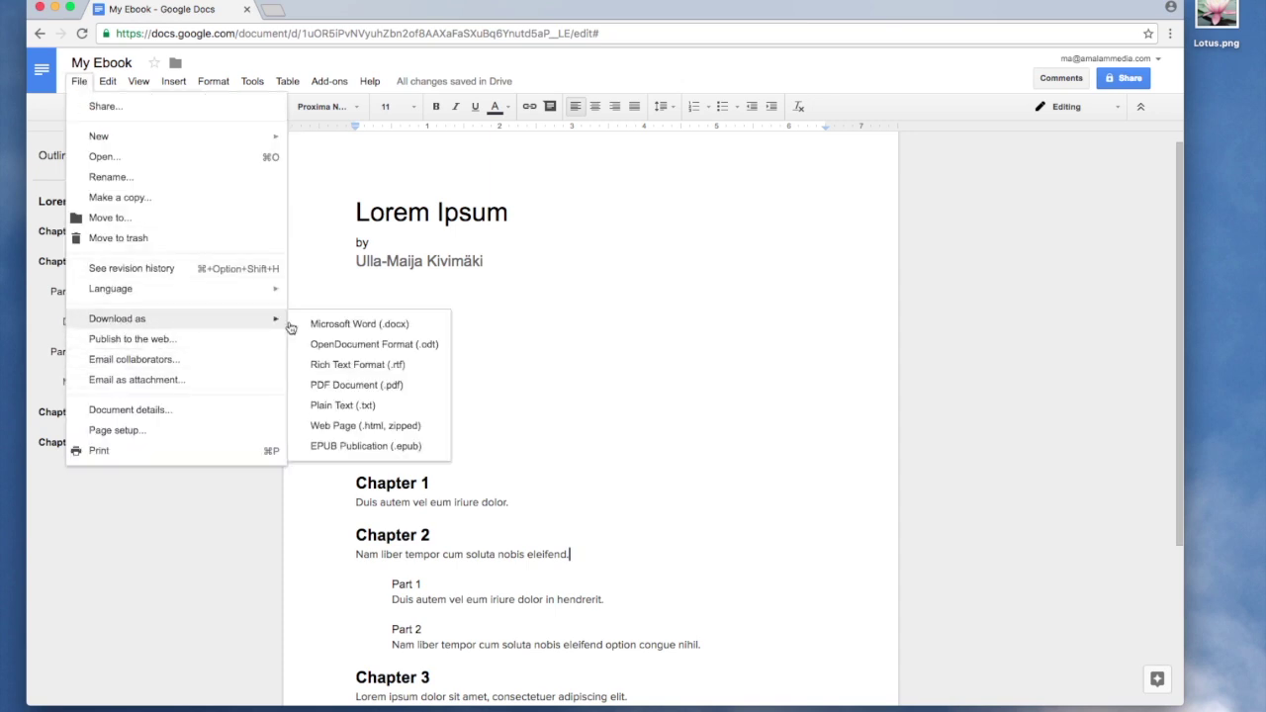
pyautogui.click(352, 447)
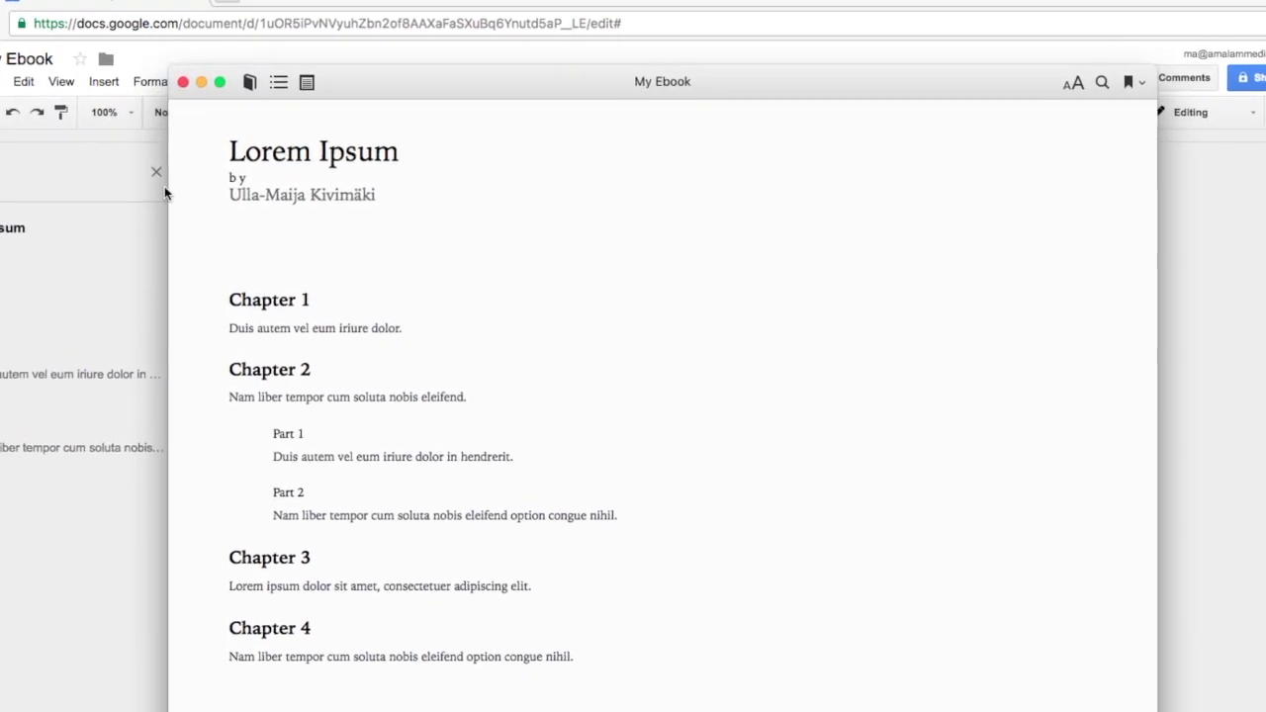
# In iBooks, check the exported ebook's table of contents and notes area, and show it in the book library
pyautogui.click(284, 87)
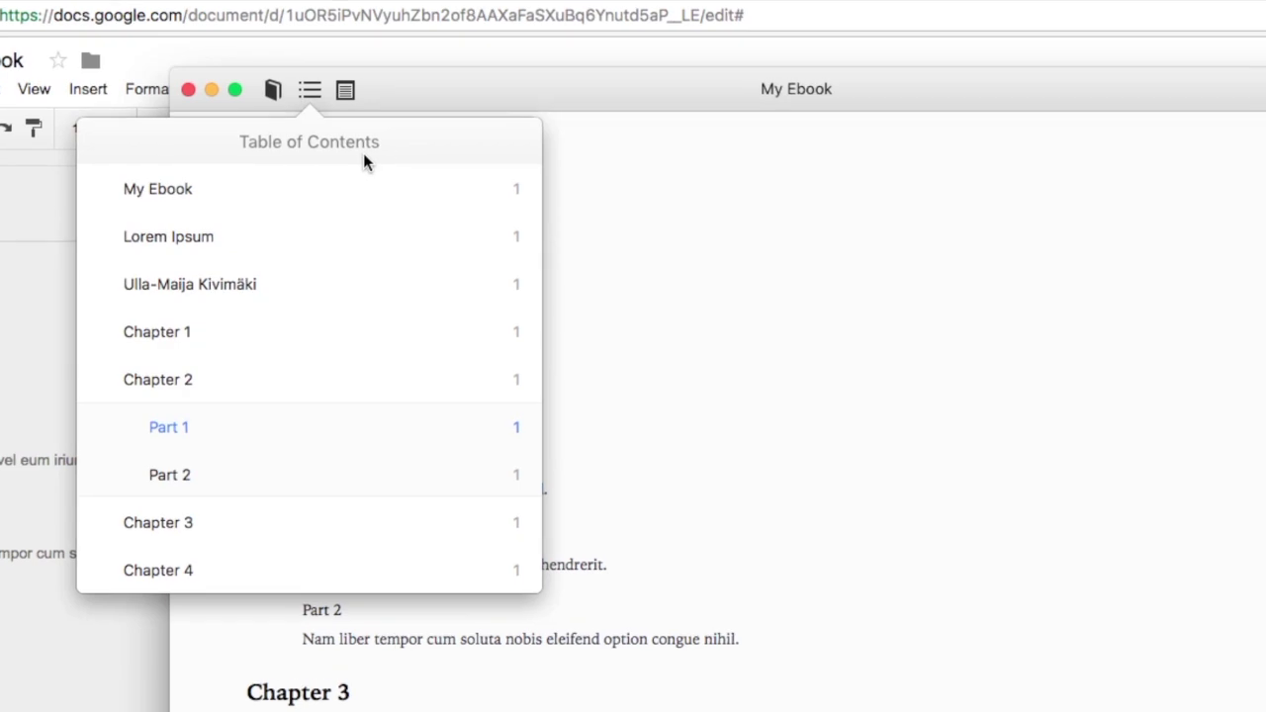
pyautogui.click(337, 88)
pyautogui.click(353, 90)
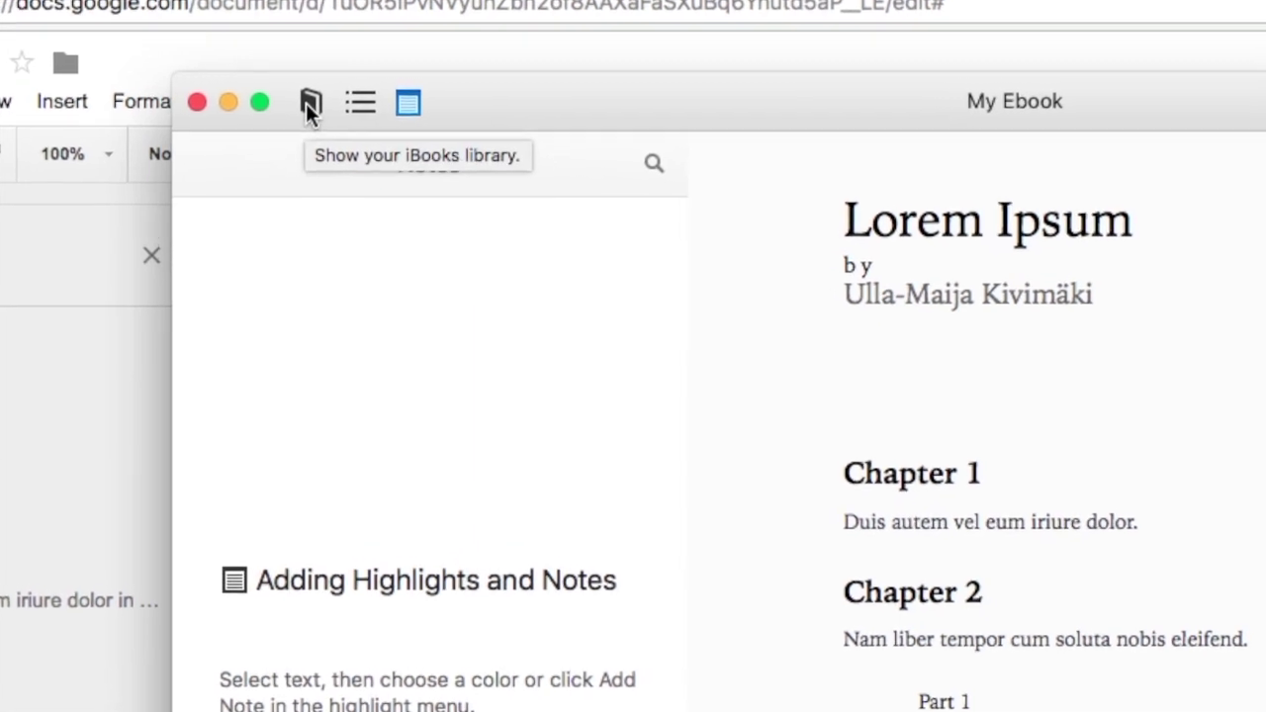
pyautogui.click(303, 100)
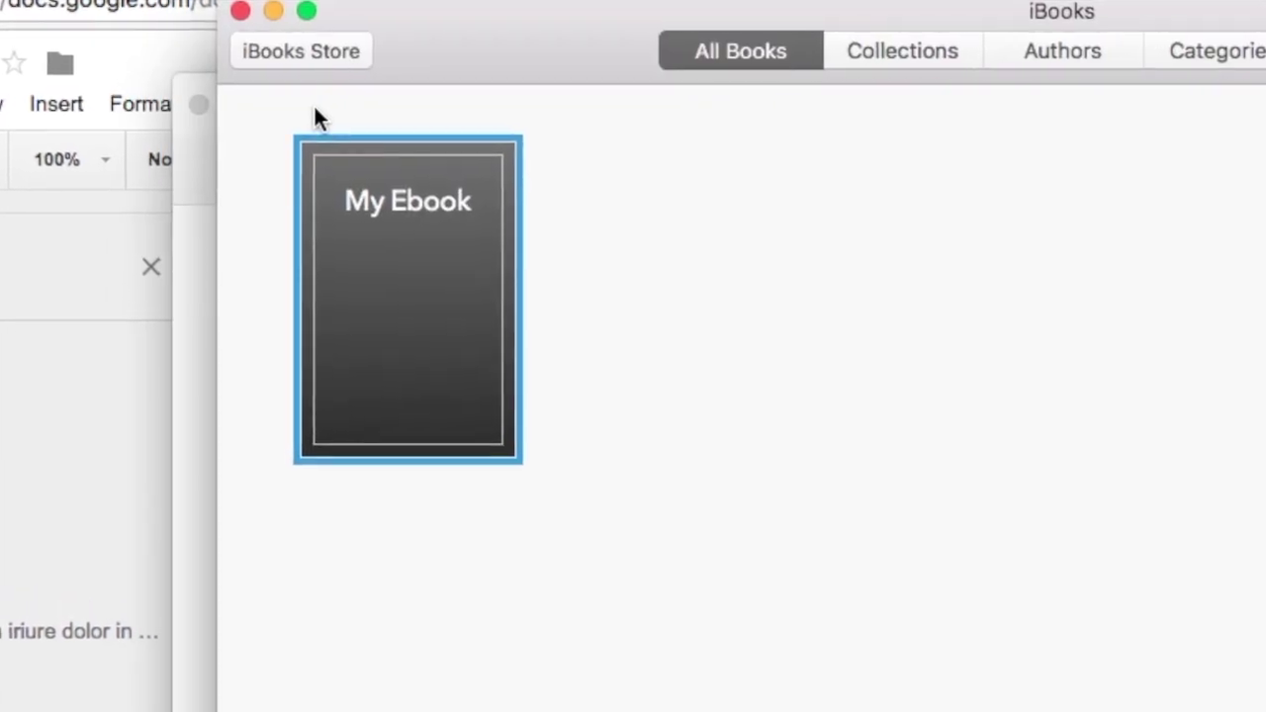